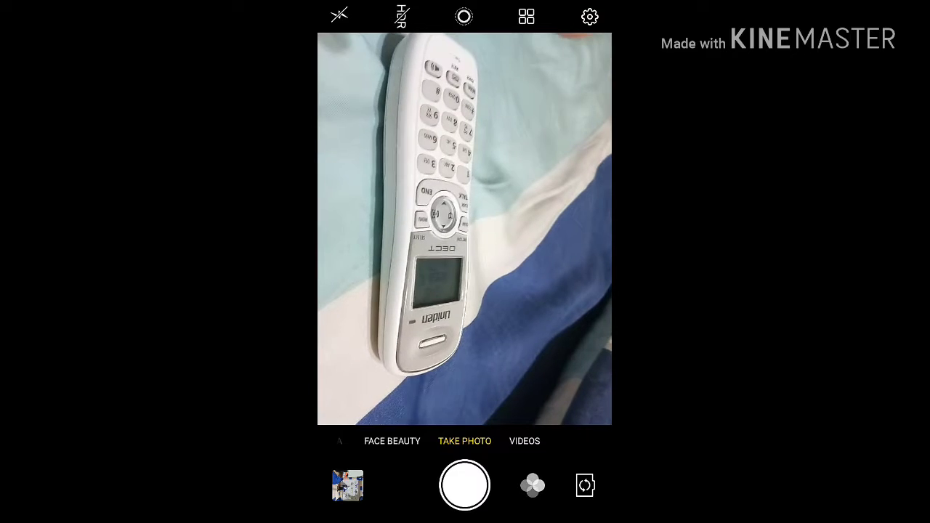
Step: Switch the camera to video mode and record a short clip of the cordless phone
click(525, 441)
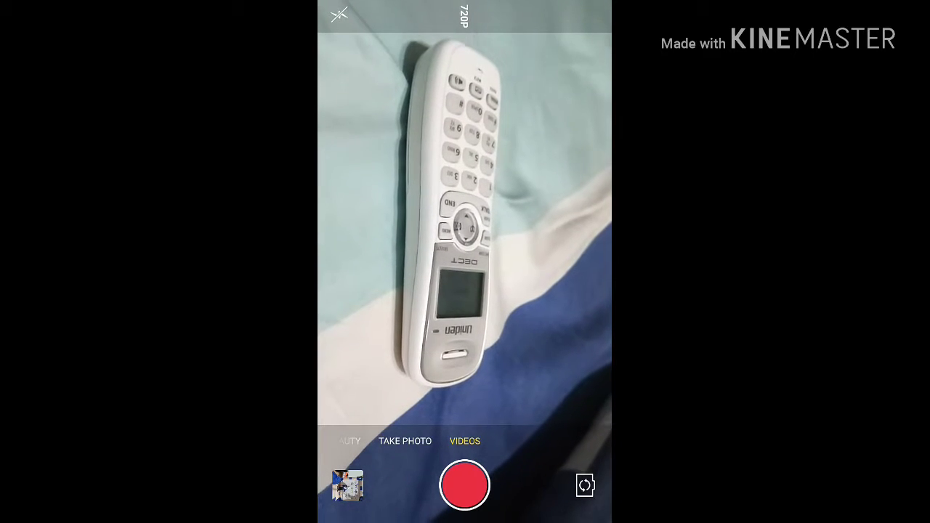
click(465, 485)
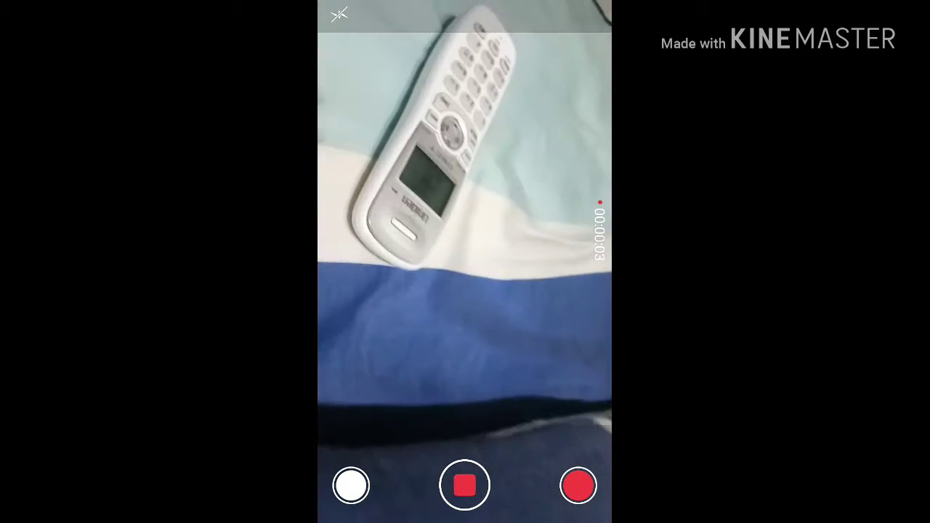
click(579, 486)
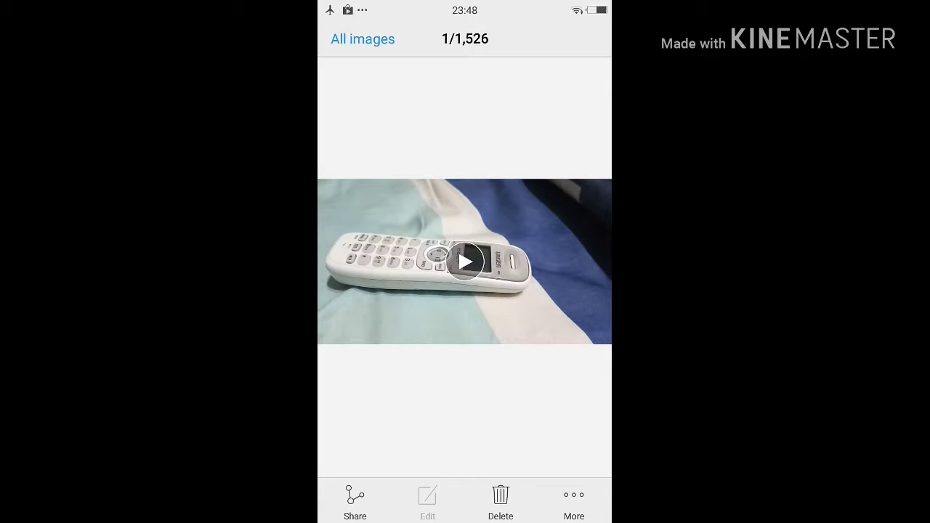
Step: Delete the recorded phone video from the Gallery
click(499, 499)
click(464, 474)
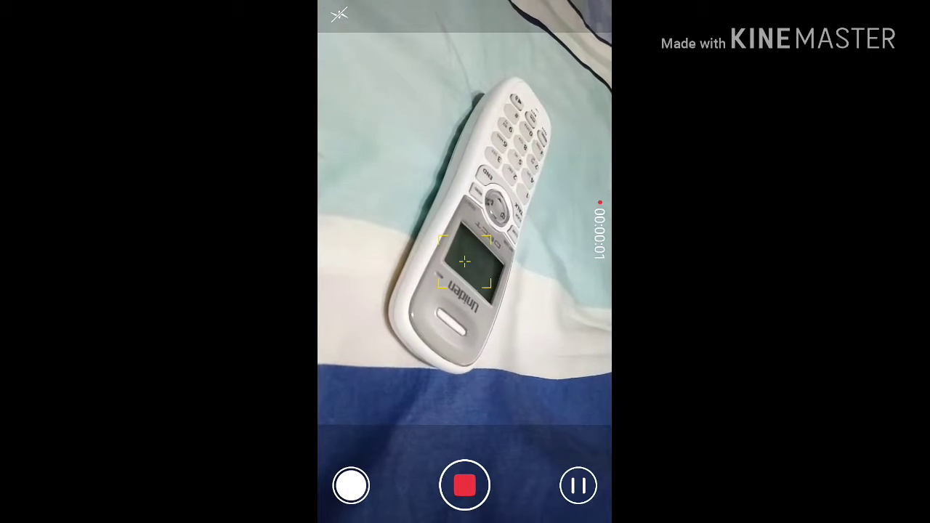
Step: Focus on the phone's lower end, stop the running recording, and start a new clip
click(463, 358)
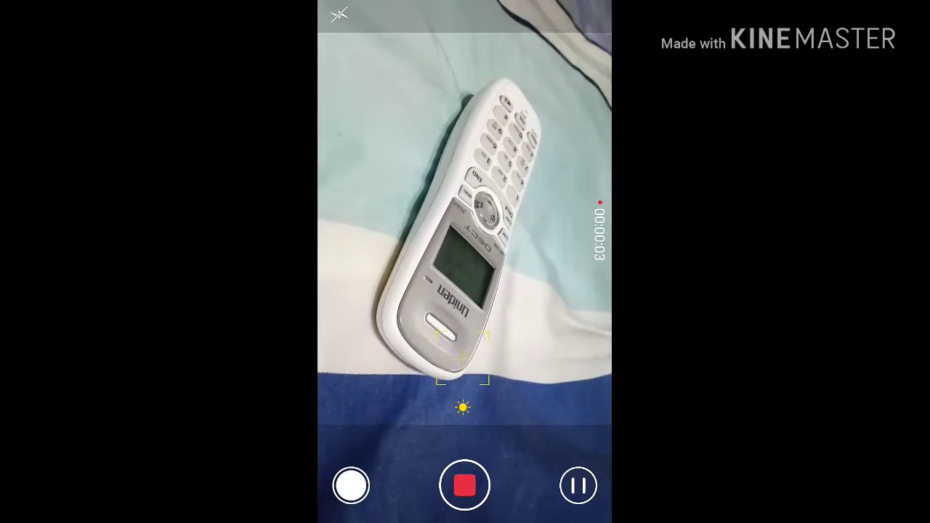
click(464, 486)
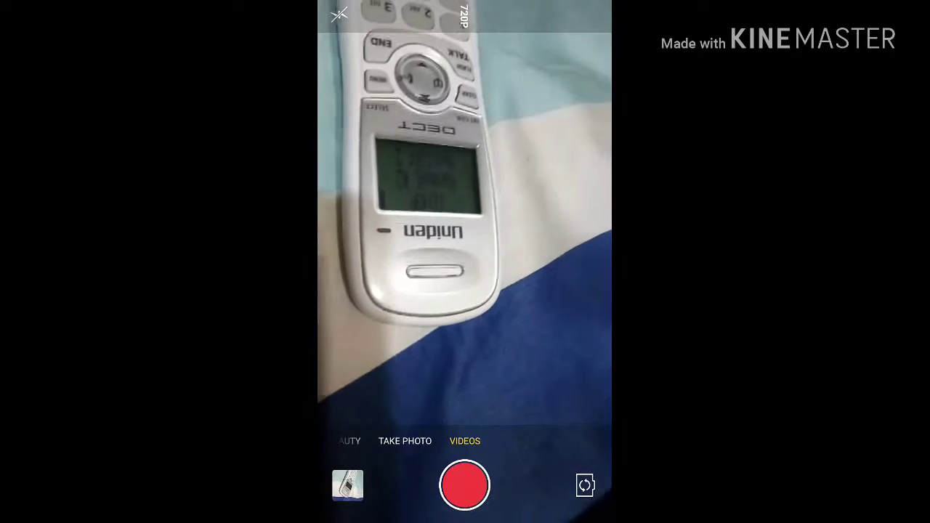
click(465, 486)
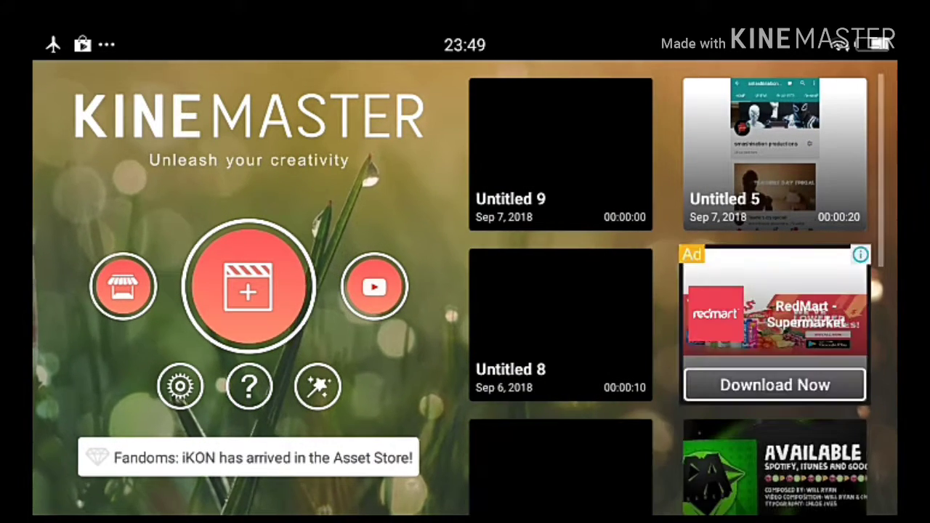
Step: Delete projects Untitled 5, 9, 8, 7 and 6
click(775, 153)
click(754, 342)
click(569, 388)
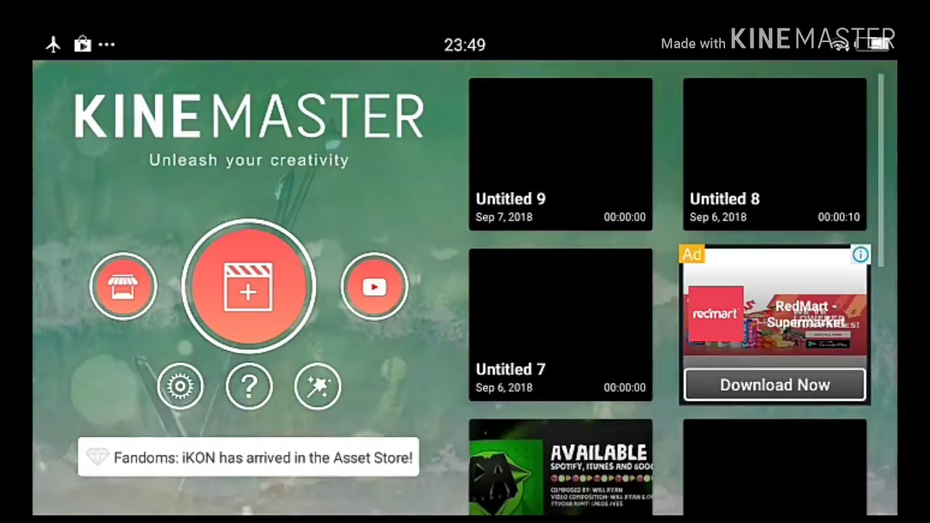
click(561, 152)
click(754, 344)
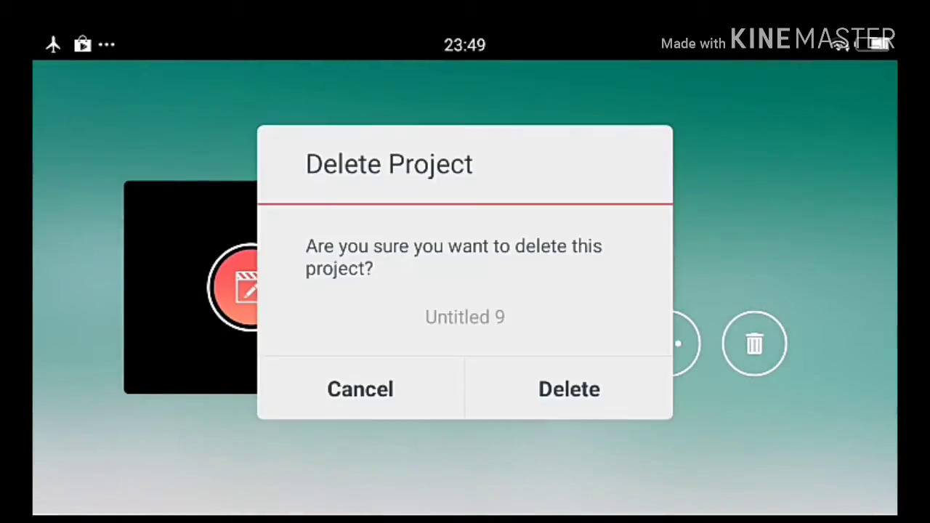
click(566, 388)
click(561, 153)
click(754, 344)
click(569, 388)
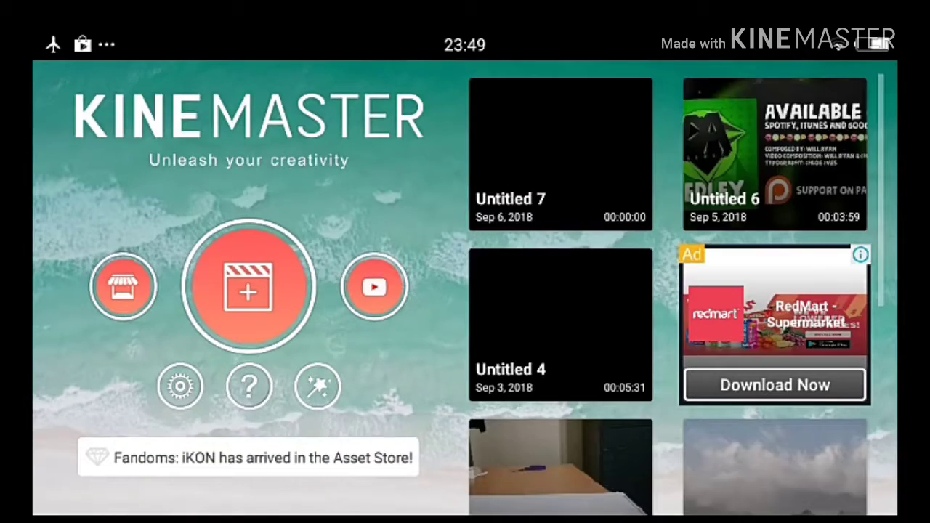
click(561, 153)
click(754, 344)
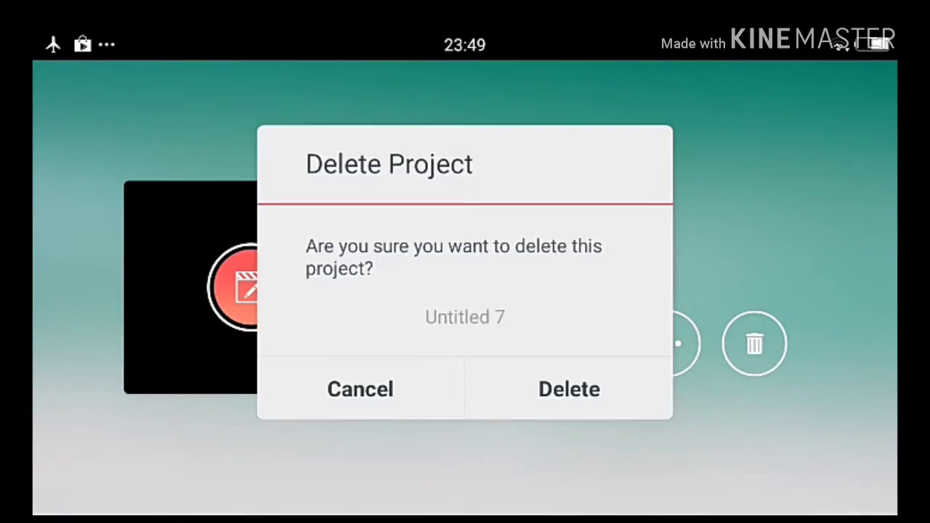
click(569, 389)
click(560, 153)
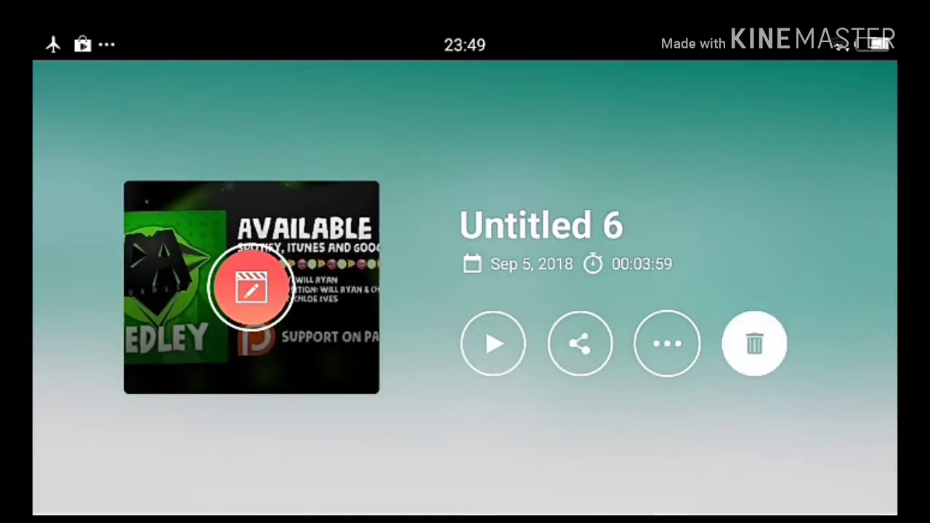
click(755, 344)
click(569, 388)
Step: Delete Untitled 4, 2, 3, Untitled and IOC REMIX, leaving Untitled 1 open
click(560, 153)
click(755, 344)
click(569, 389)
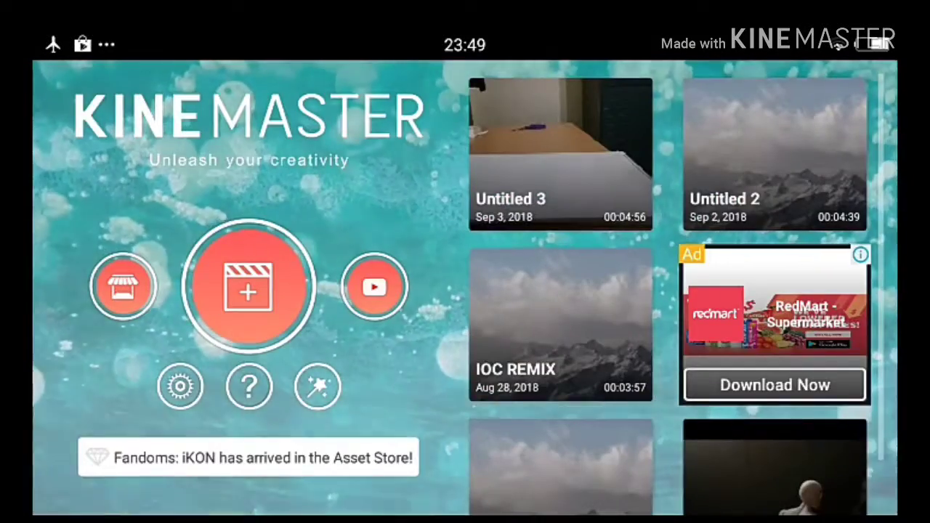
click(775, 153)
click(755, 344)
click(569, 389)
click(561, 153)
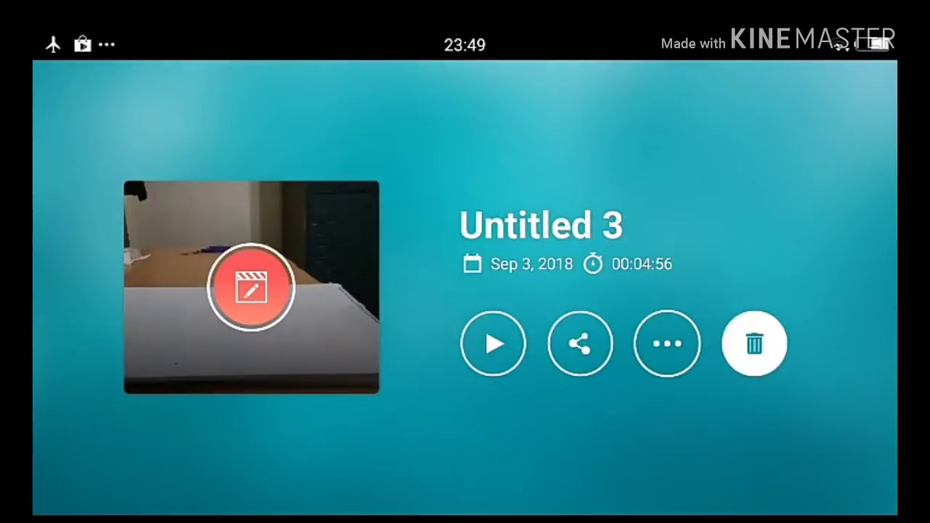
click(754, 344)
click(569, 388)
click(561, 323)
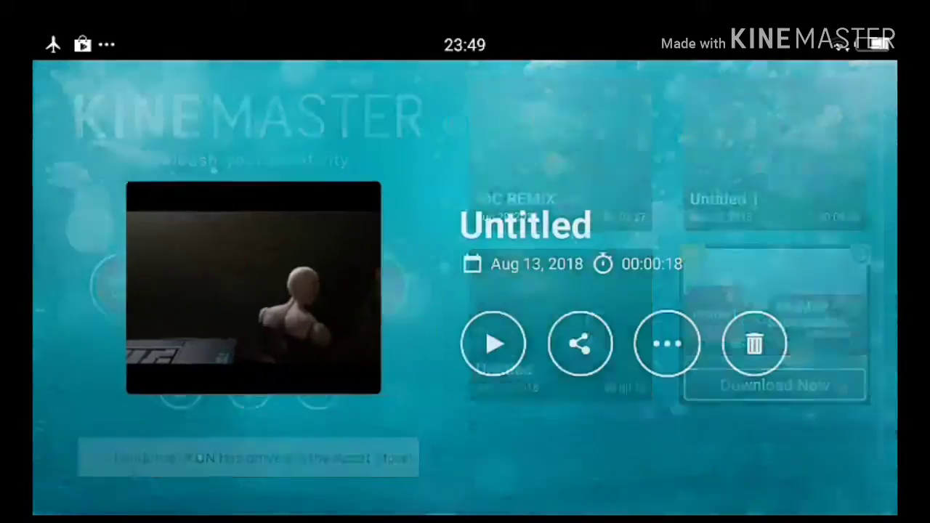
click(754, 344)
click(569, 388)
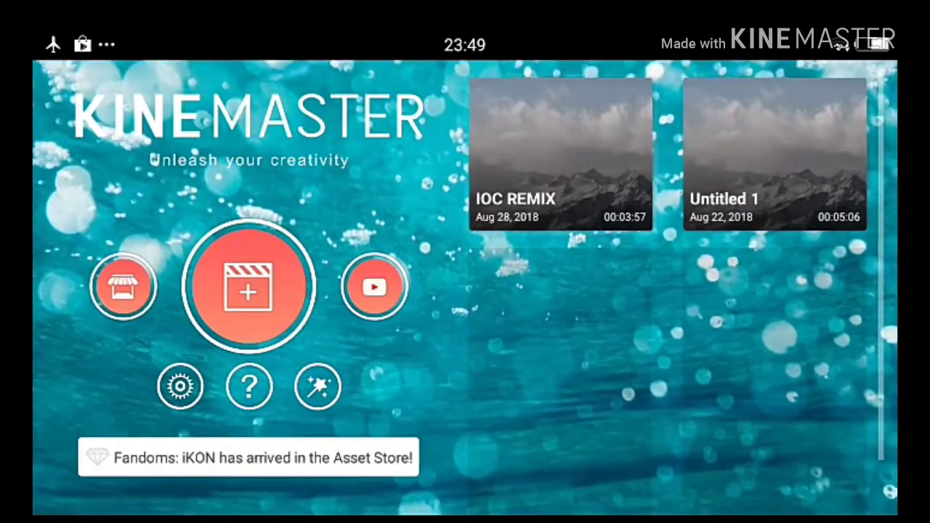
click(560, 152)
click(755, 344)
click(569, 389)
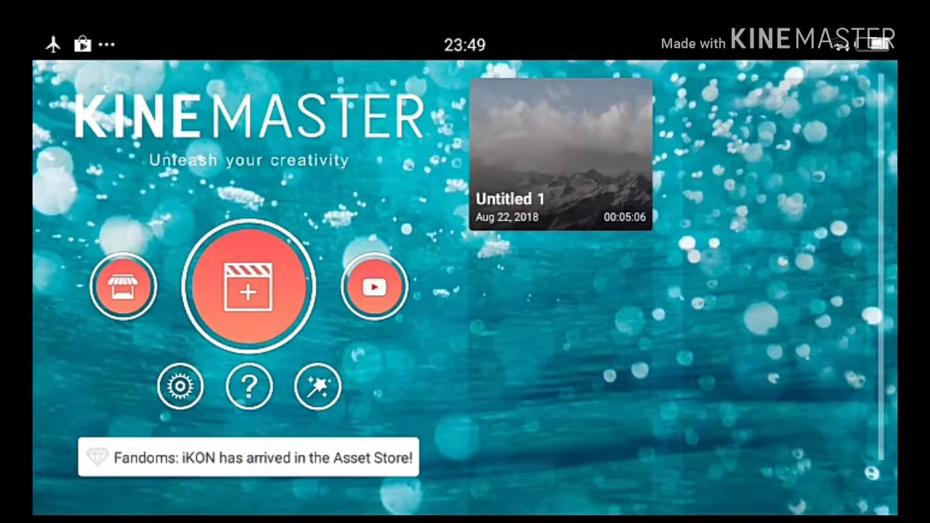
click(561, 149)
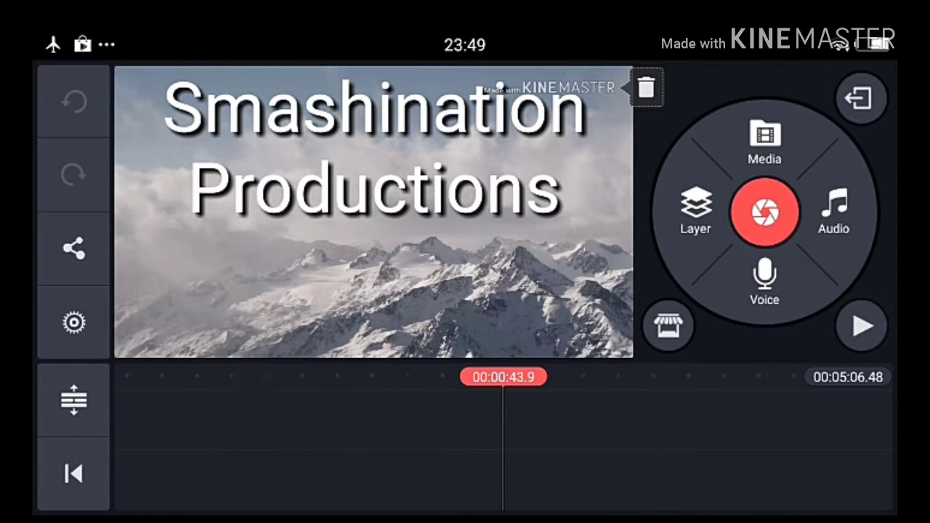
Step: Preview the Smashination intro, delete Untitled 1, and start a new empty project
click(862, 327)
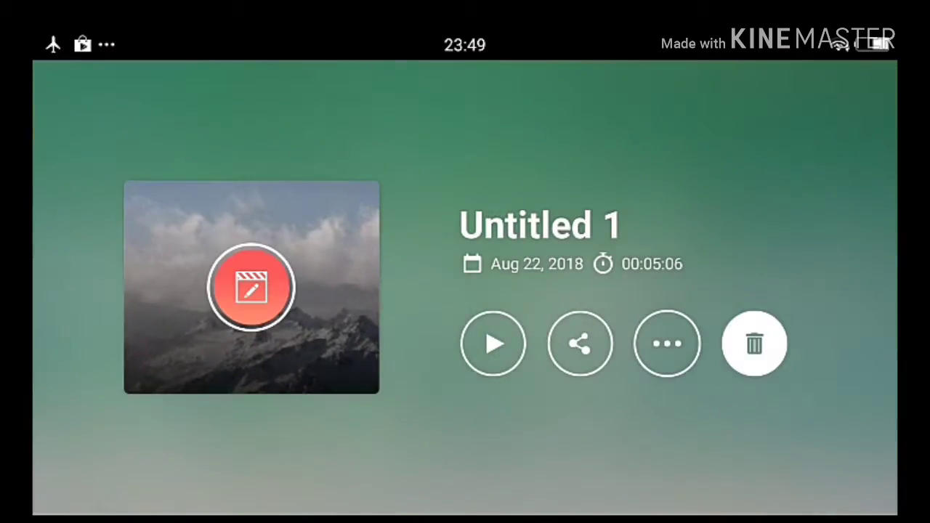
click(755, 344)
click(570, 389)
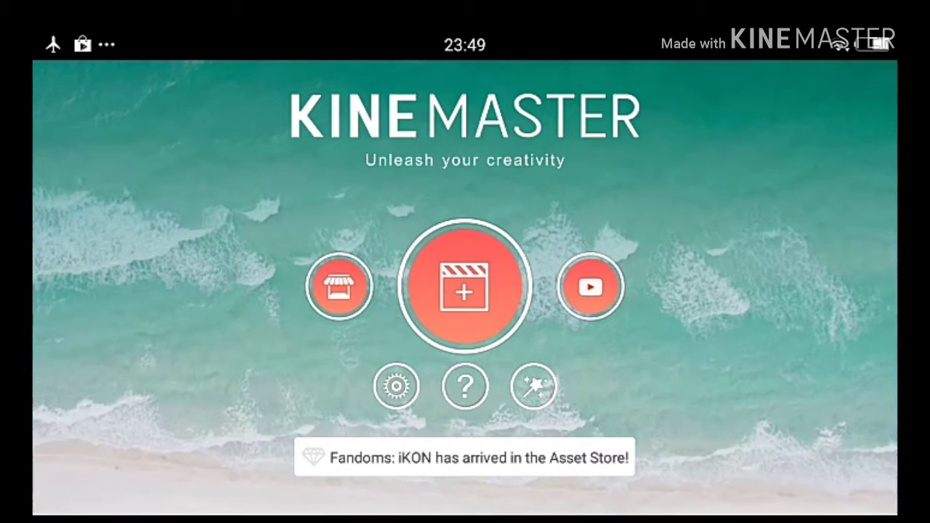
click(465, 285)
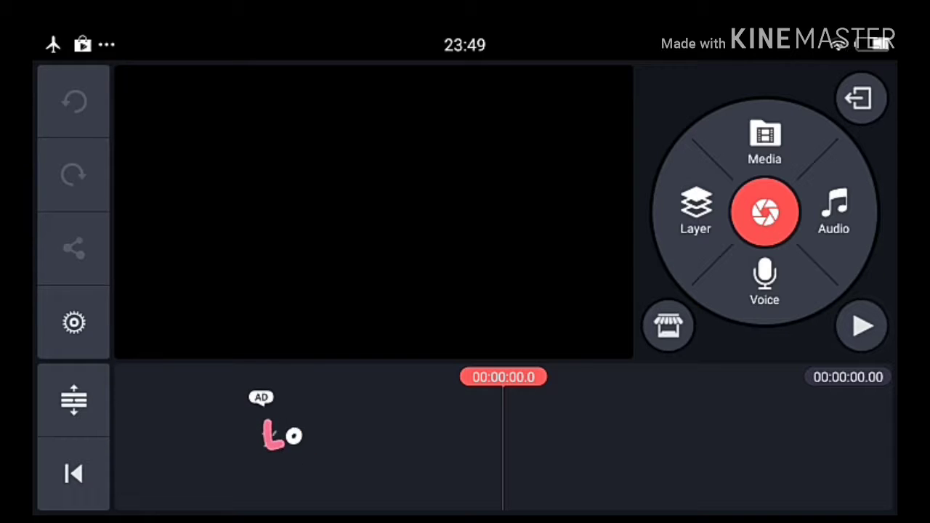
Step: Add the snowy mountain background image to the timeline
click(765, 141)
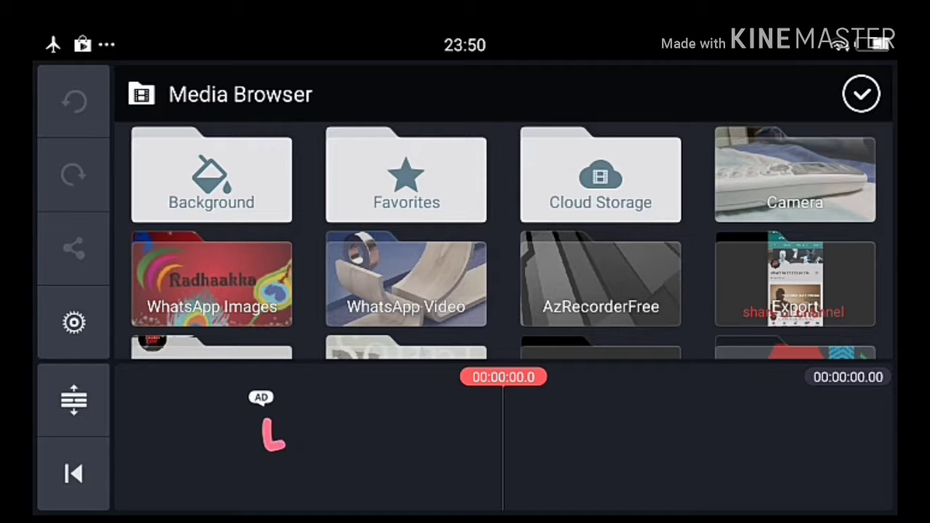
scroll(503, 240, down, 2)
scroll(504, 240, up, 3)
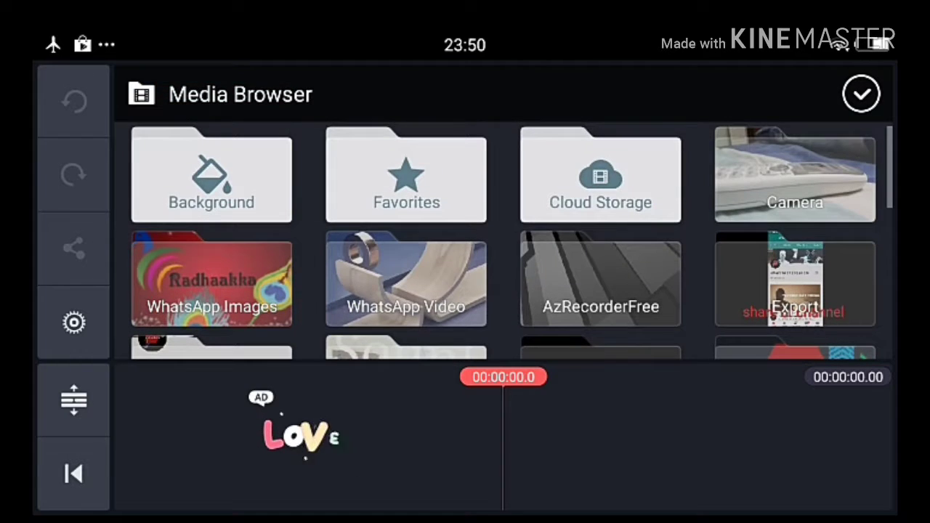
click(212, 178)
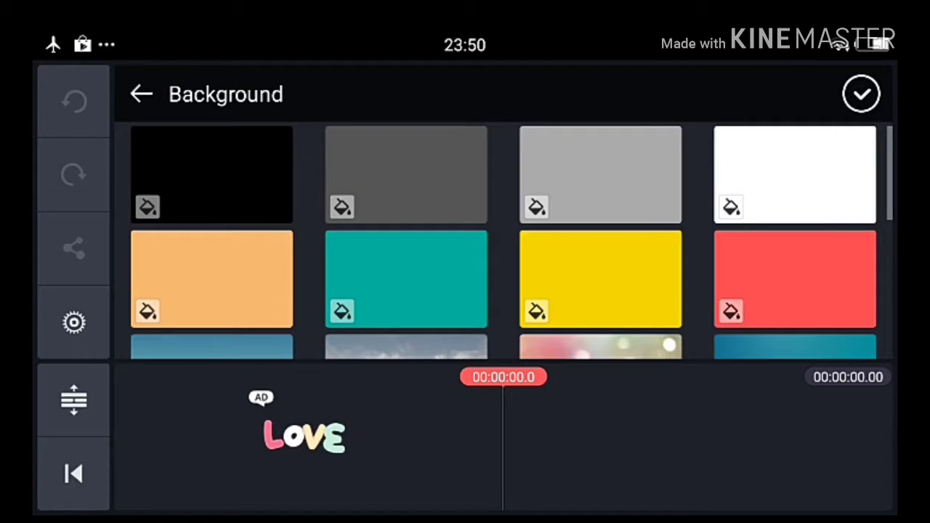
scroll(503, 240, down, 3)
click(406, 247)
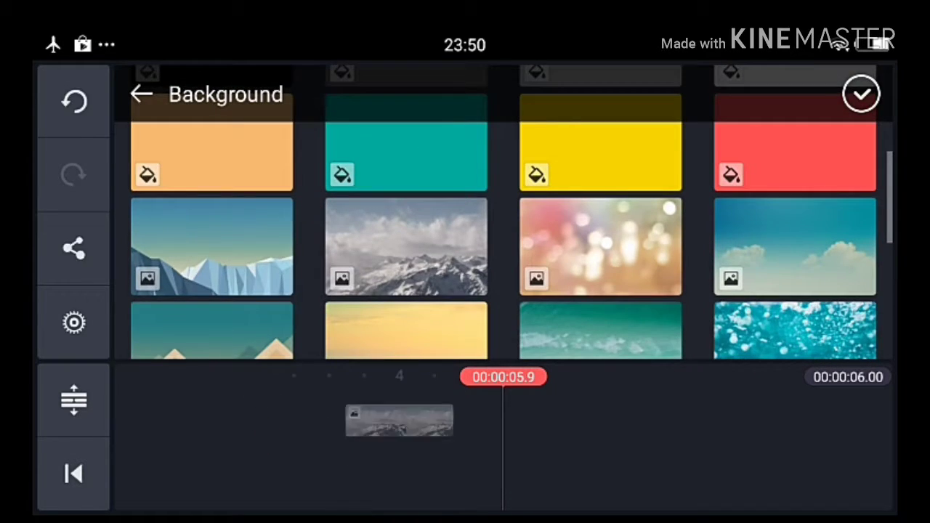
click(862, 94)
Step: Stretch the mountain clip to about 10.6 seconds and add a text layer
click(552, 422)
drag(630, 421, 782, 420)
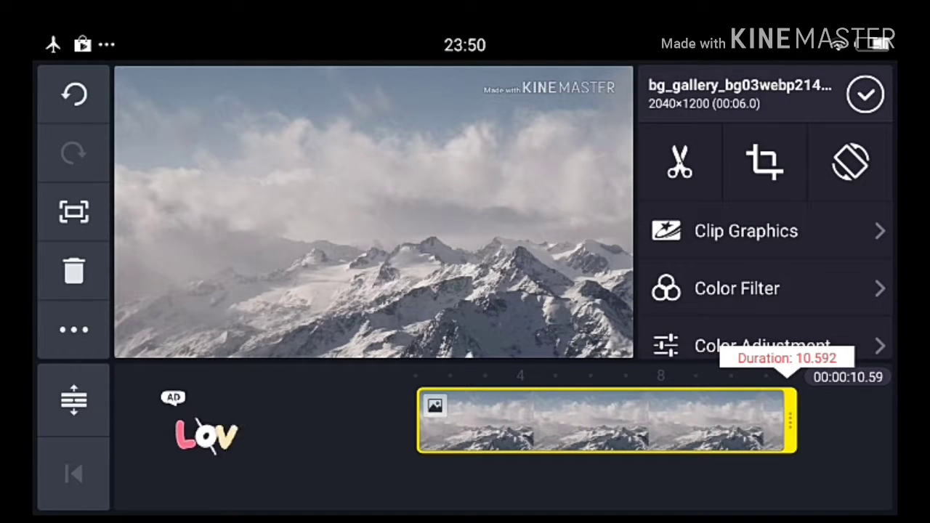
click(866, 94)
drag(290, 421, 596, 421)
click(695, 211)
click(618, 264)
Step: Enter the two-line title 'smashination productions'
text(smashination)
key(Return)
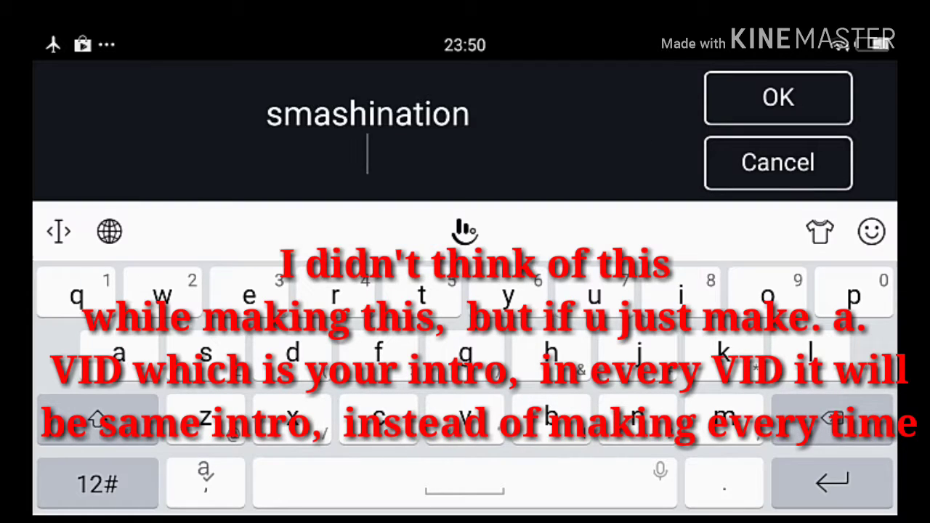
text(prod)
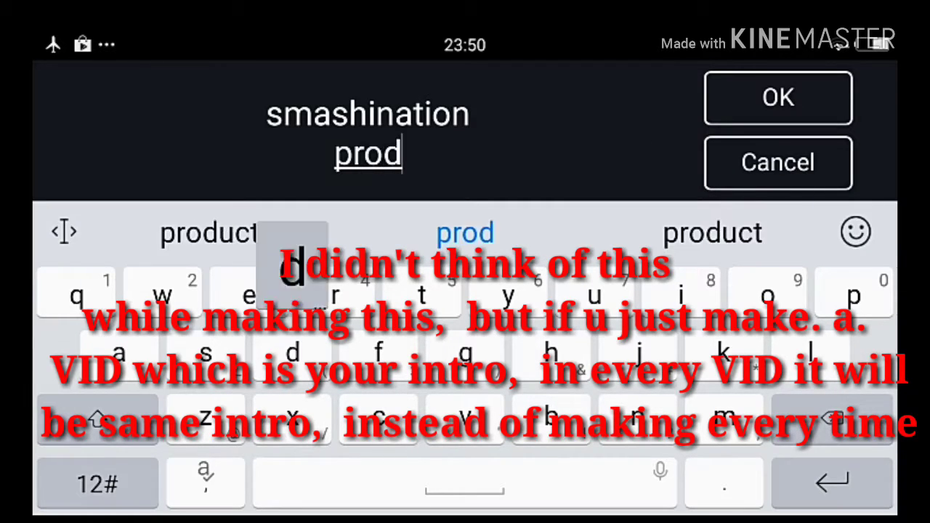
text(uc)
click(465, 233)
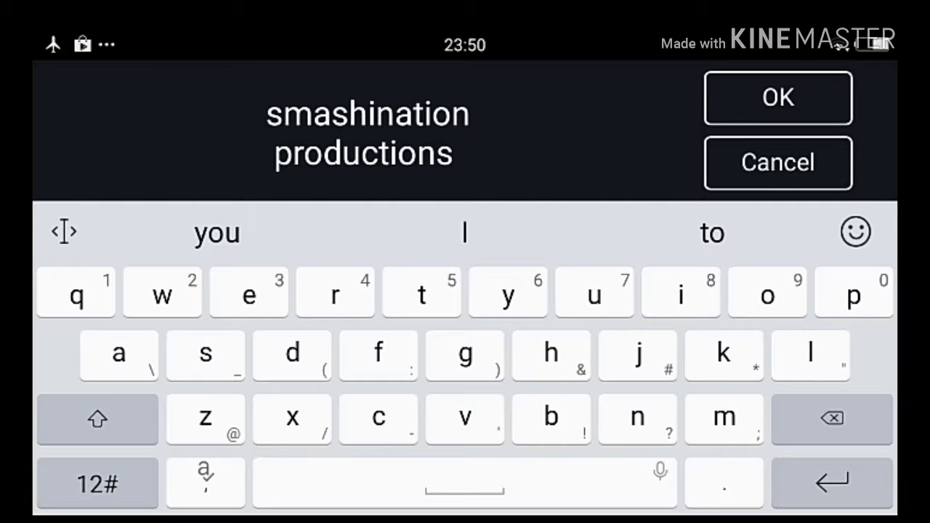
click(778, 97)
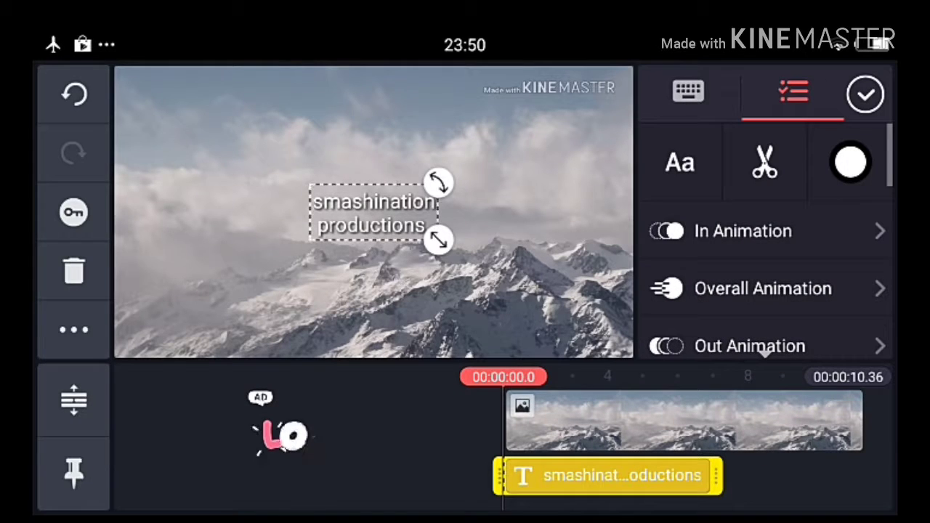
Step: Enlarge the title and give it a short Pop entrance animation
drag(438, 240, 550, 287)
click(743, 231)
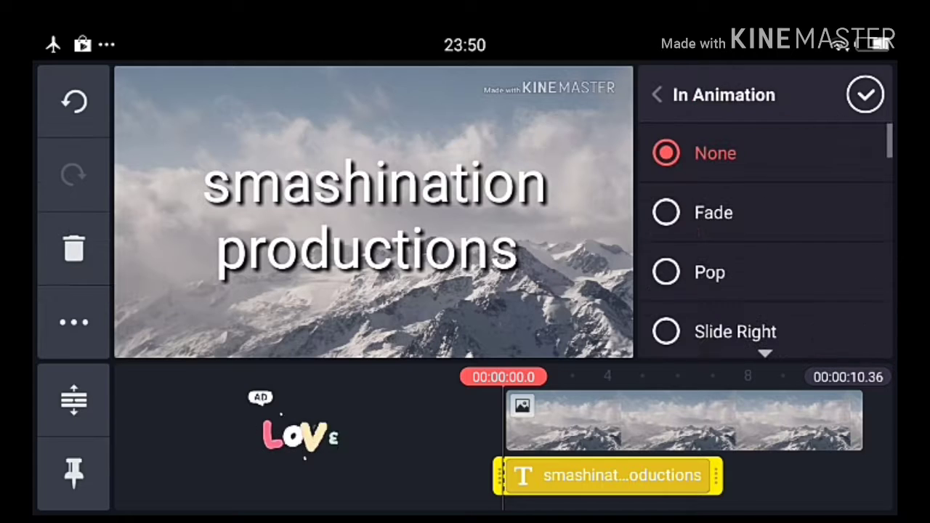
click(698, 272)
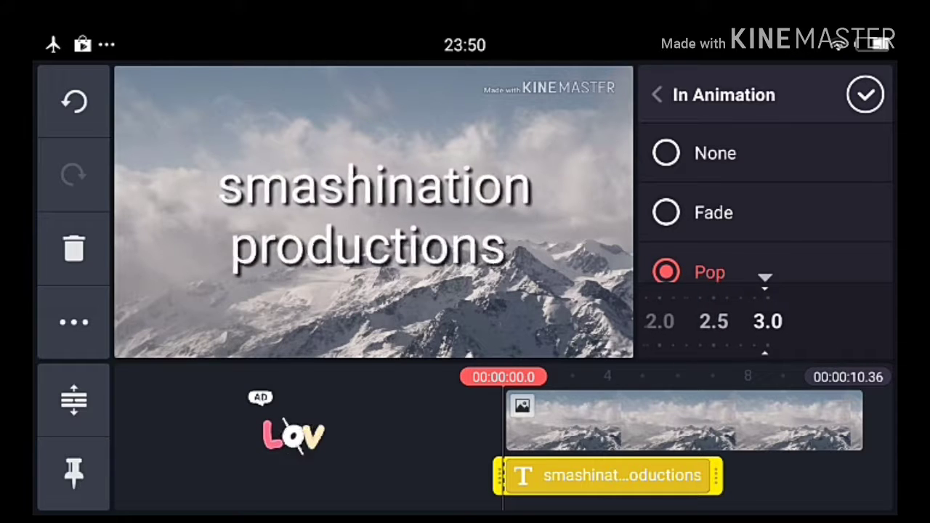
drag(655, 322, 872, 322)
mouse_move(727, 322)
mouse_down()
mouse_move(822, 322)
mouse_move(709, 322)
mouse_move(781, 322)
mouse_up()
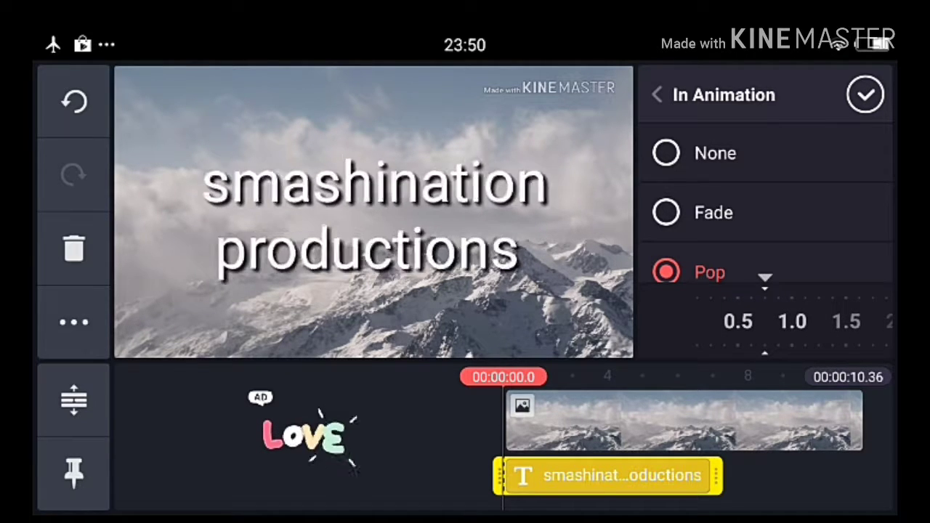
click(865, 94)
Step: Stretch the title to the mountain clip's end and set Drifting overall animation
click(607, 477)
drag(717, 476, 856, 476)
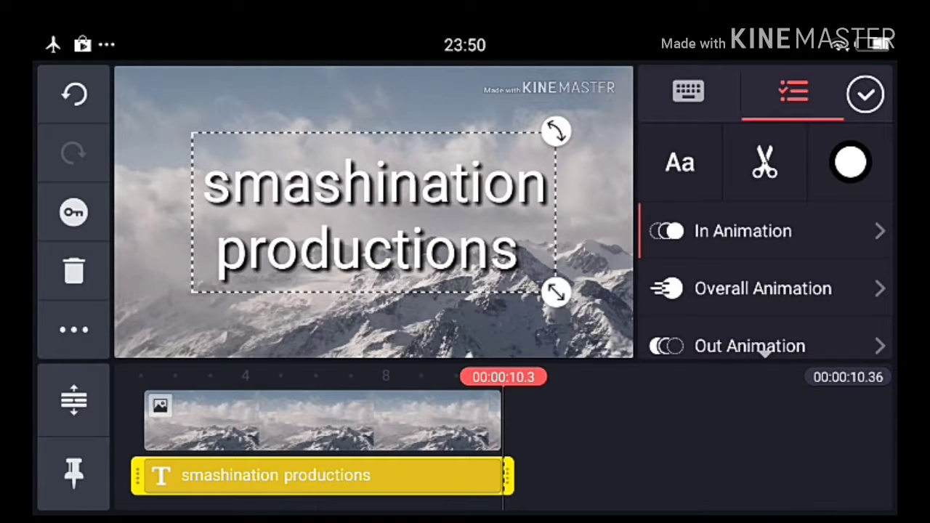
drag(291, 422, 494, 422)
click(763, 289)
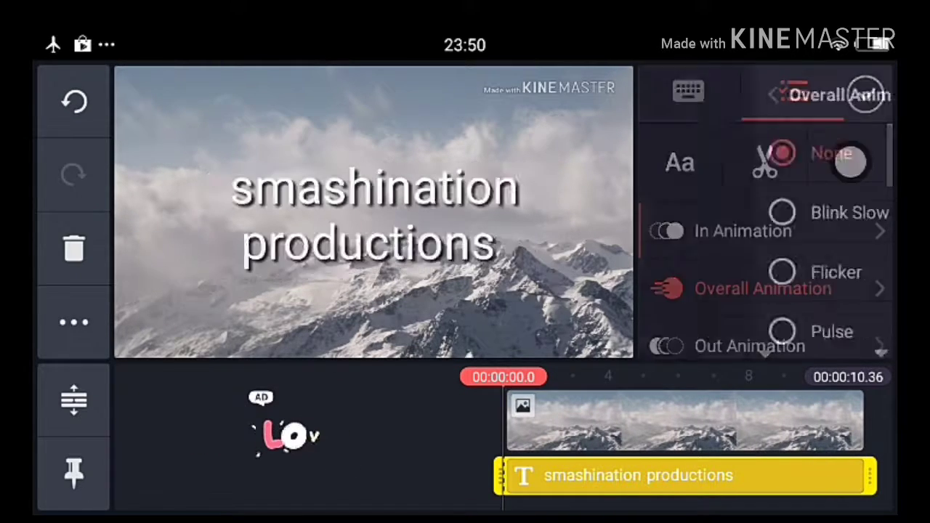
scroll(763, 240, down, 4)
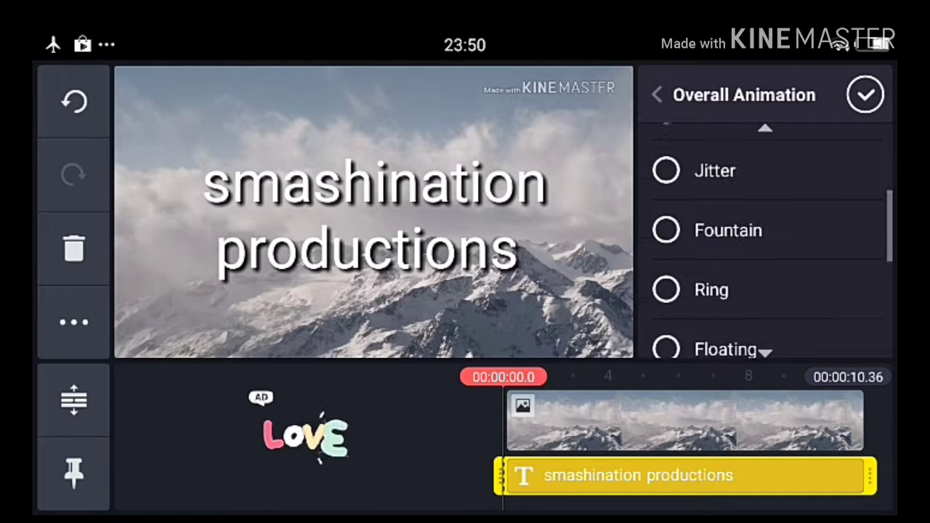
scroll(763, 240, down, 2)
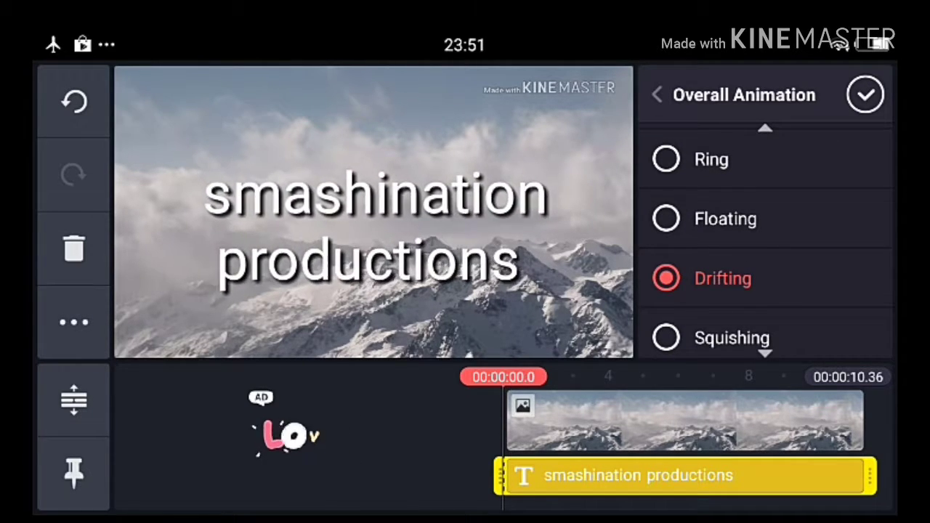
click(865, 94)
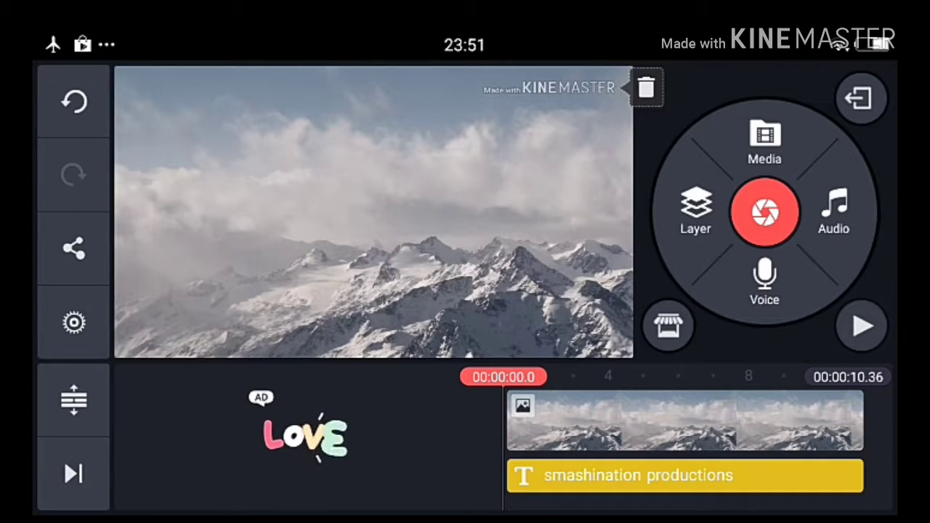
Step: Review the title's Pop entrance animation settings again
click(683, 475)
click(748, 230)
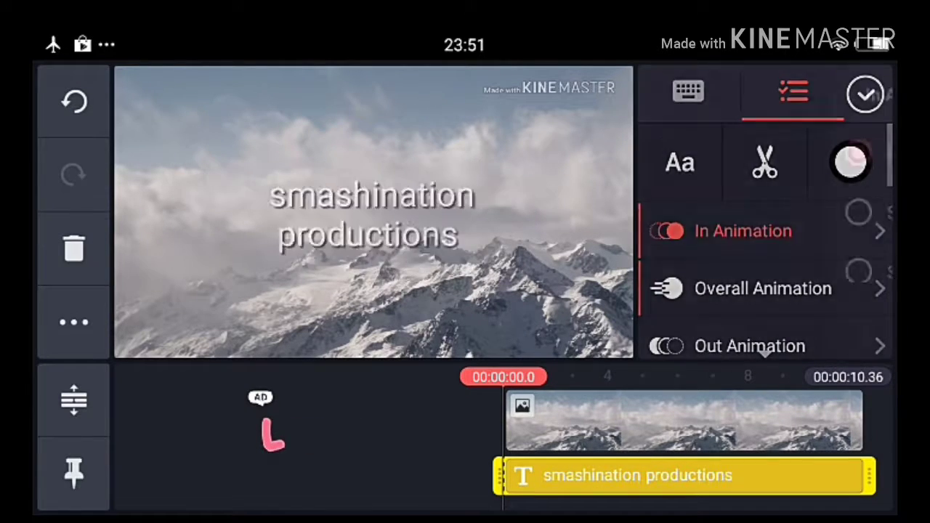
scroll(767, 210, down, 3)
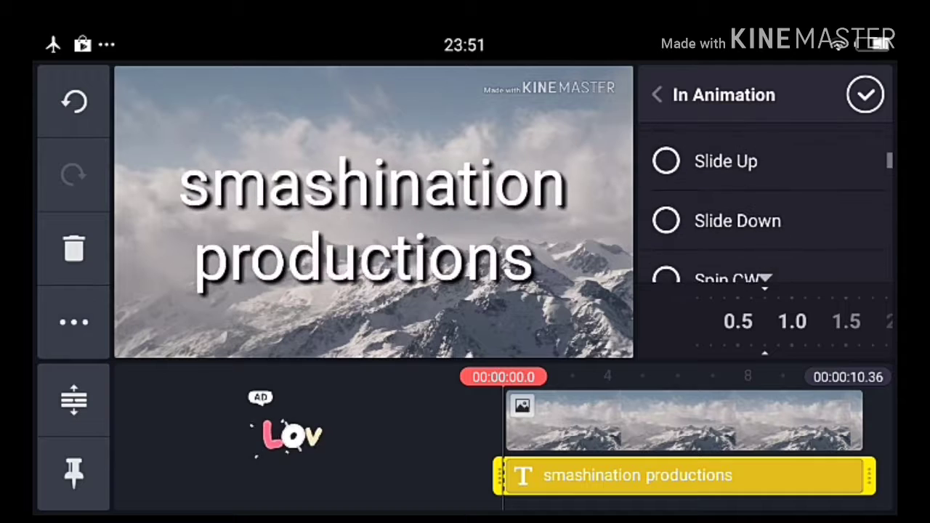
scroll(767, 210, up, 5)
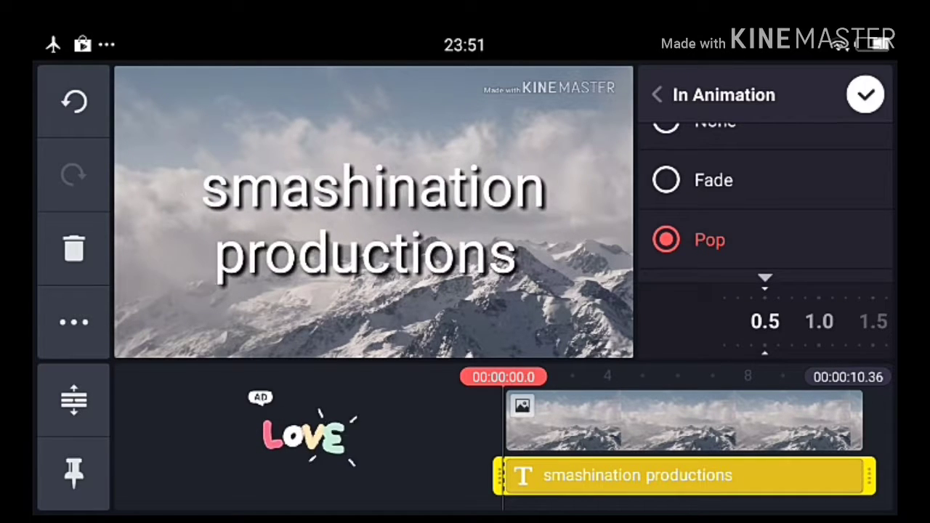
click(865, 94)
Step: Set the title's exit animation to Fade and play the preview
click(683, 476)
scroll(767, 254, down, 3)
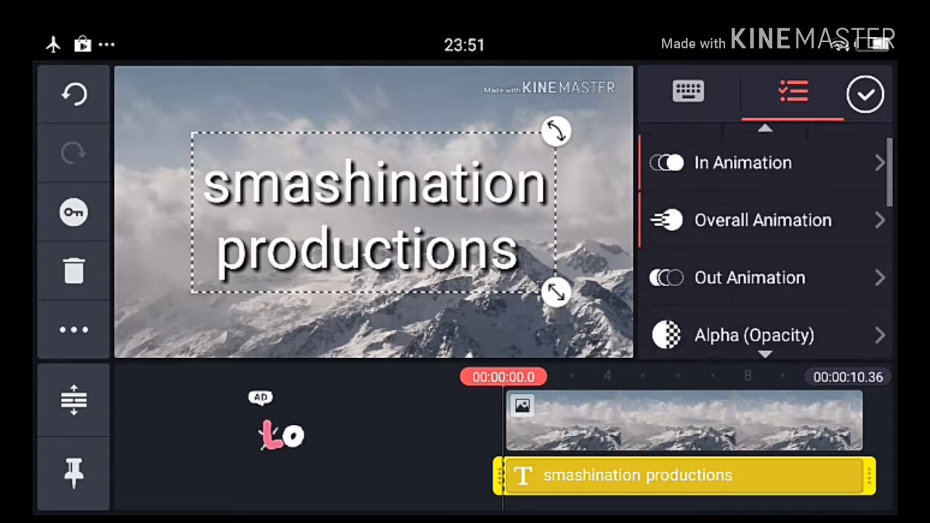
click(749, 230)
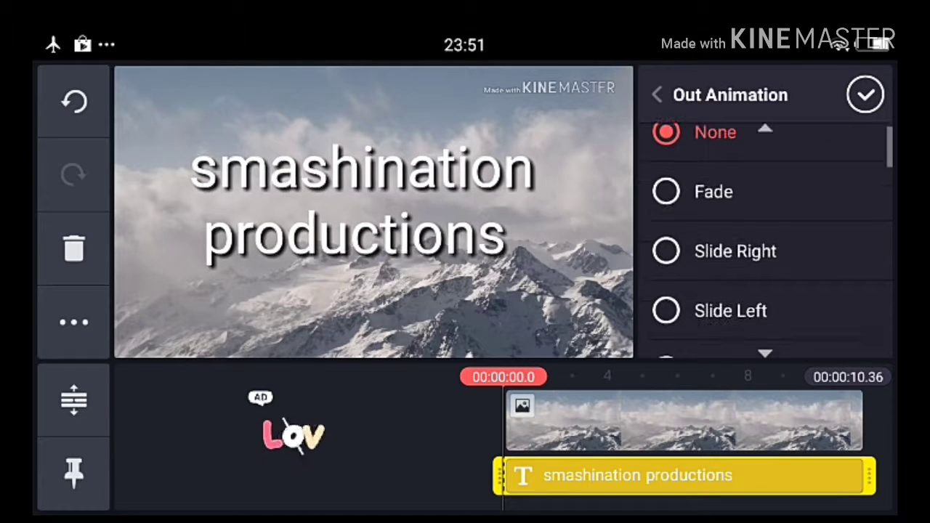
click(713, 179)
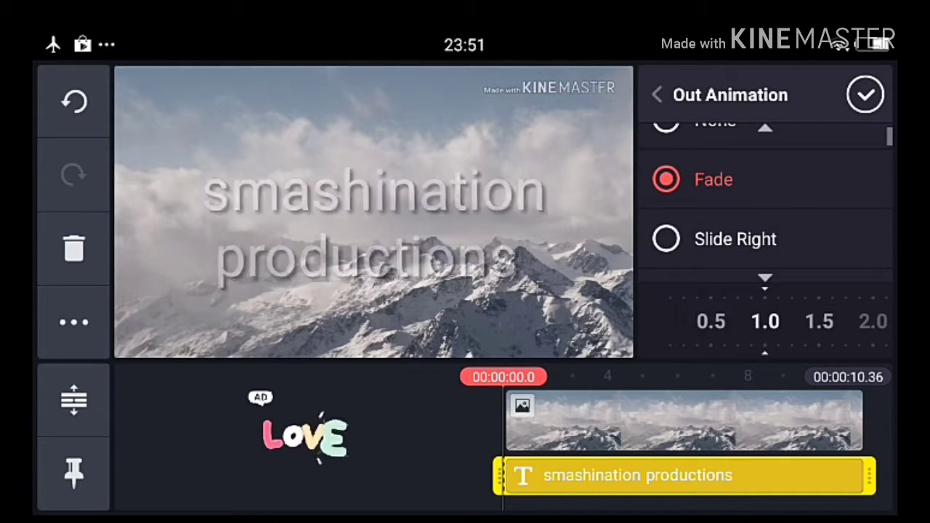
click(865, 95)
click(861, 324)
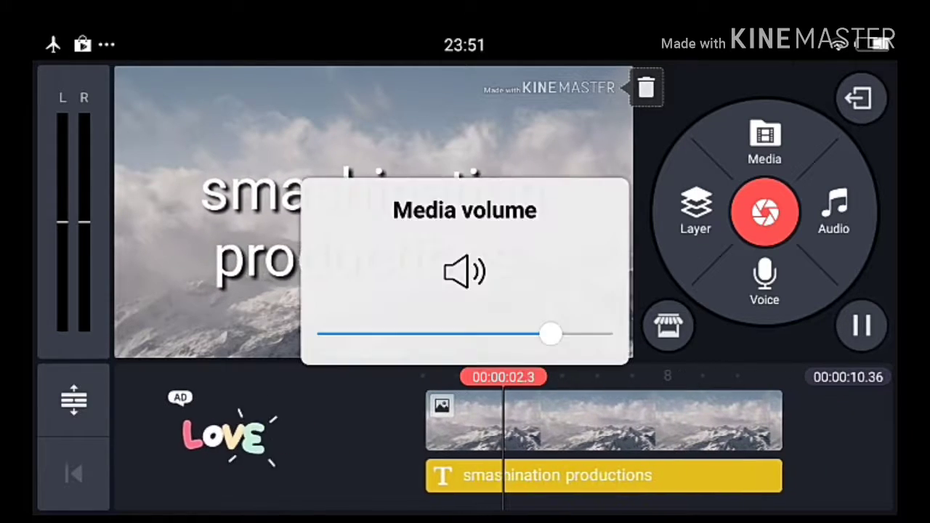
Step: Add the Free Style track from Music Assets beneath the mountain clip and title
click(861, 325)
click(73, 474)
click(833, 211)
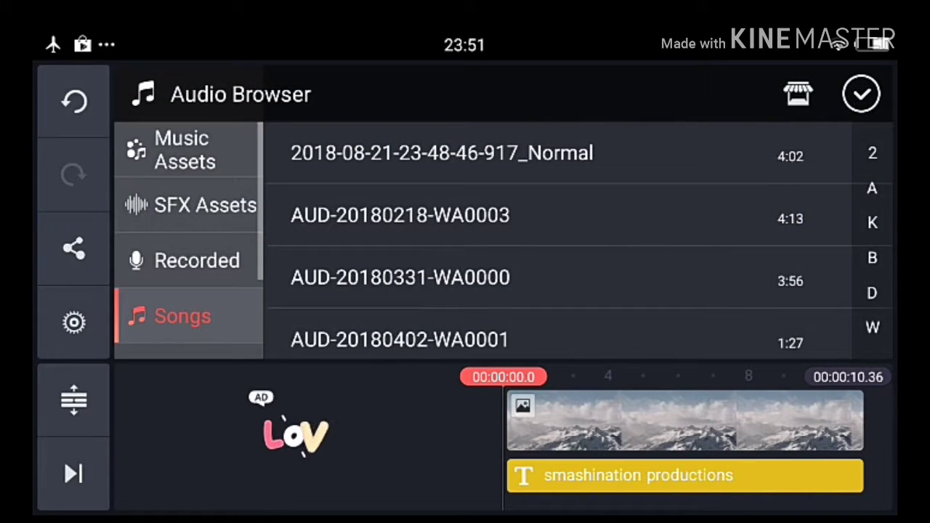
click(186, 150)
click(538, 153)
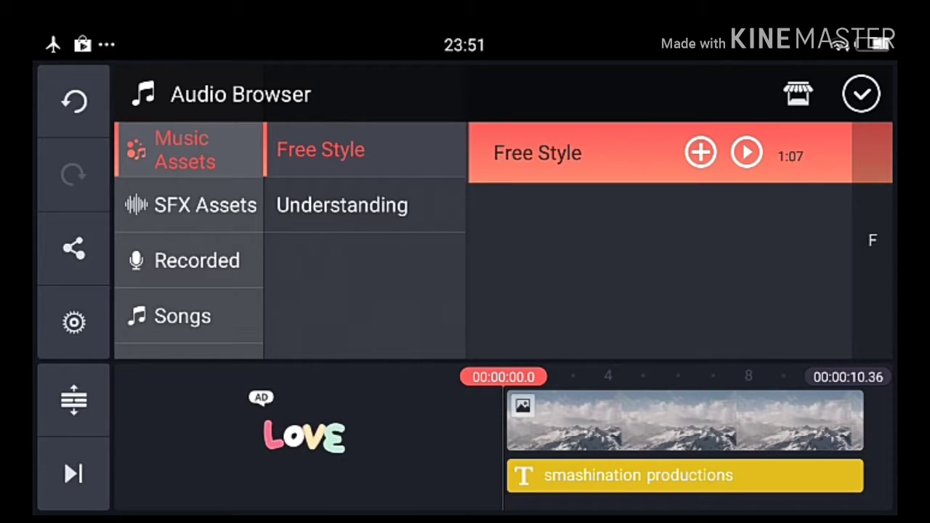
click(798, 93)
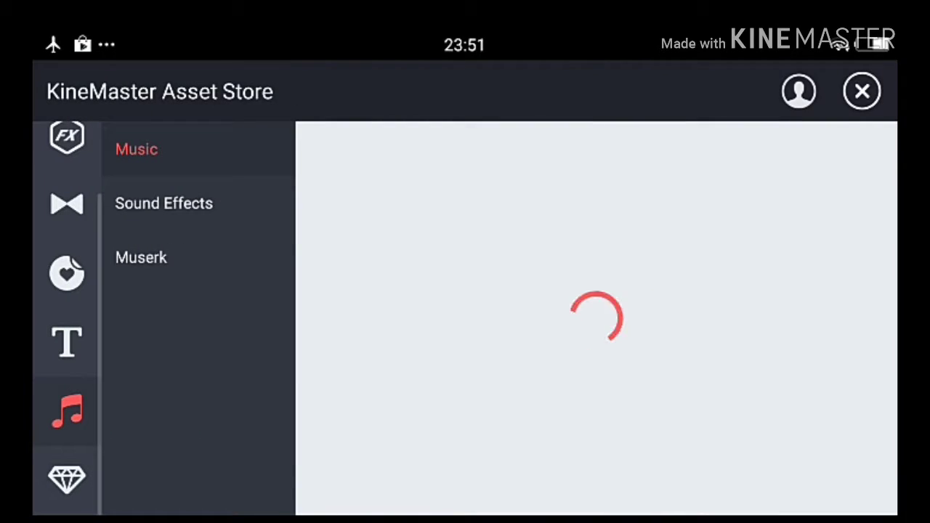
click(862, 91)
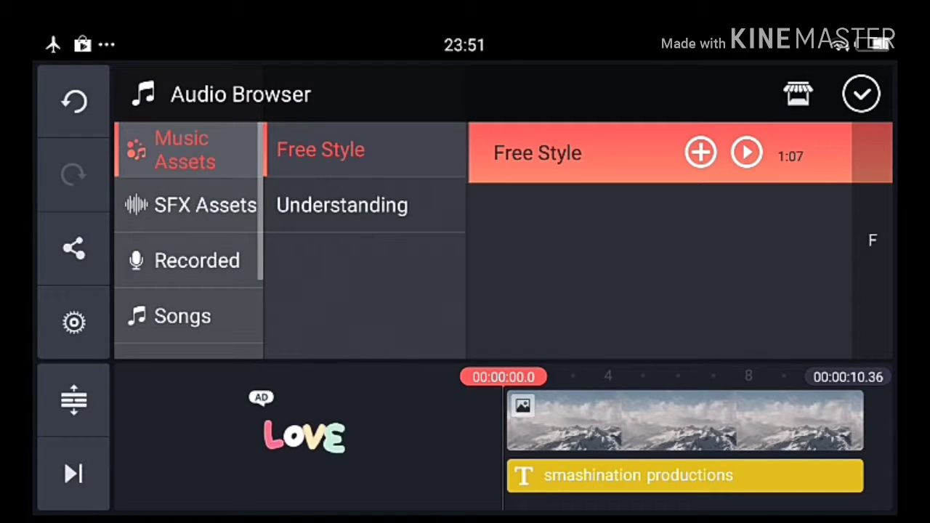
click(701, 152)
click(862, 94)
mouse_move(726, 436)
mouse_down()
mouse_move(291, 436)
mouse_move(432, 436)
mouse_up()
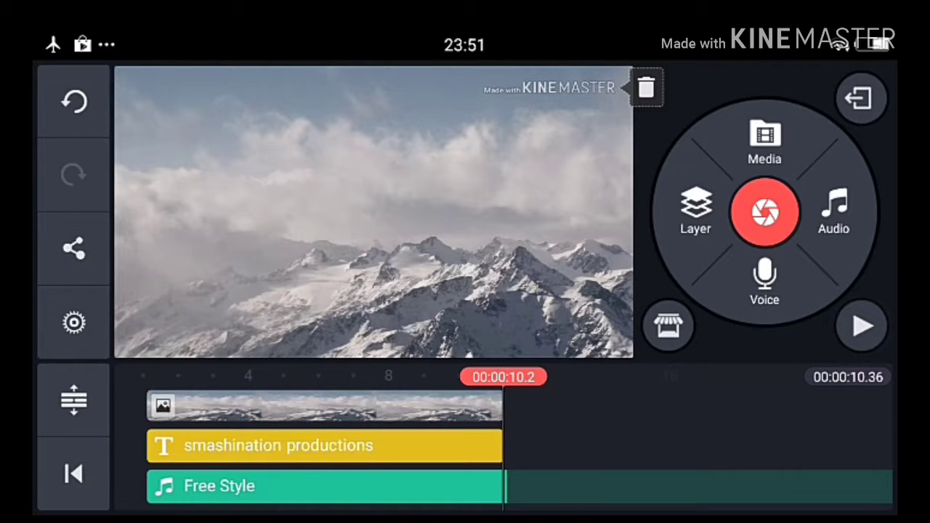
Step: Trim the Free Style music at the mountain clip's end and preview it
click(327, 486)
scroll(766, 240, down, 3)
click(738, 266)
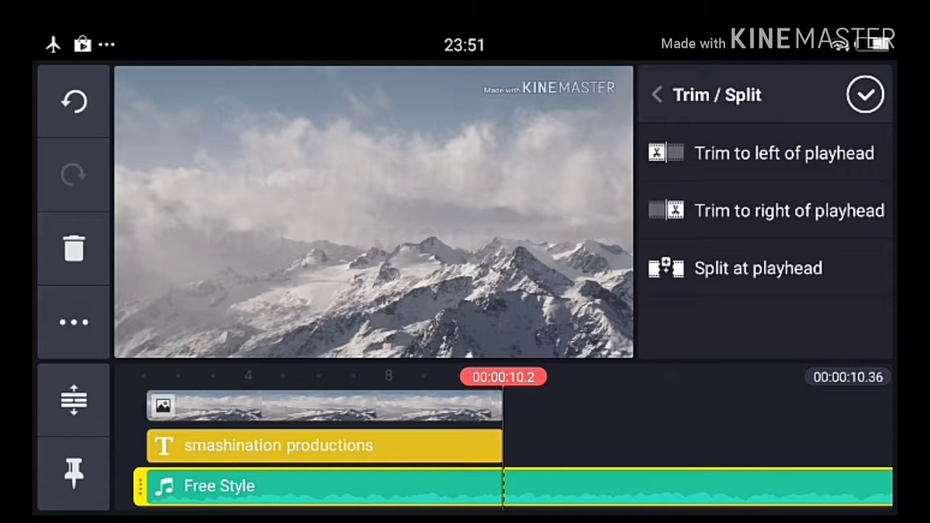
click(789, 211)
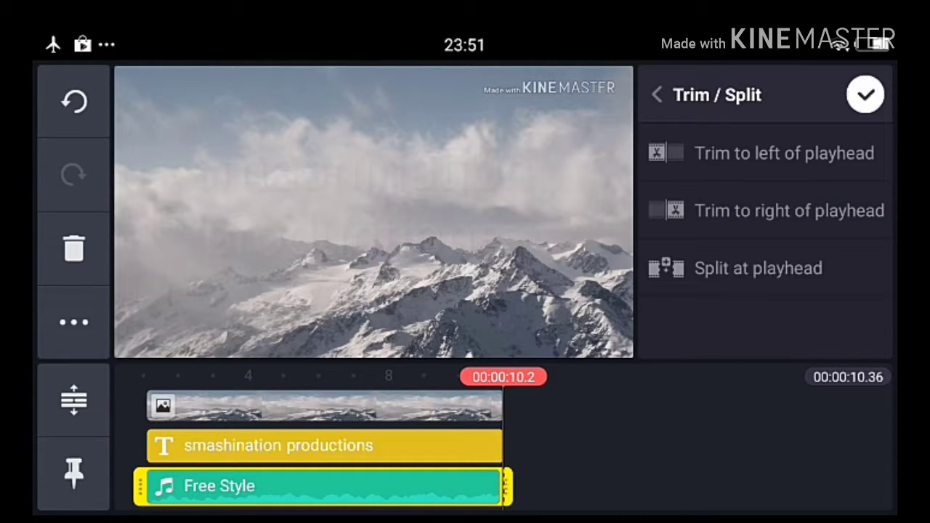
click(865, 95)
click(73, 473)
click(862, 325)
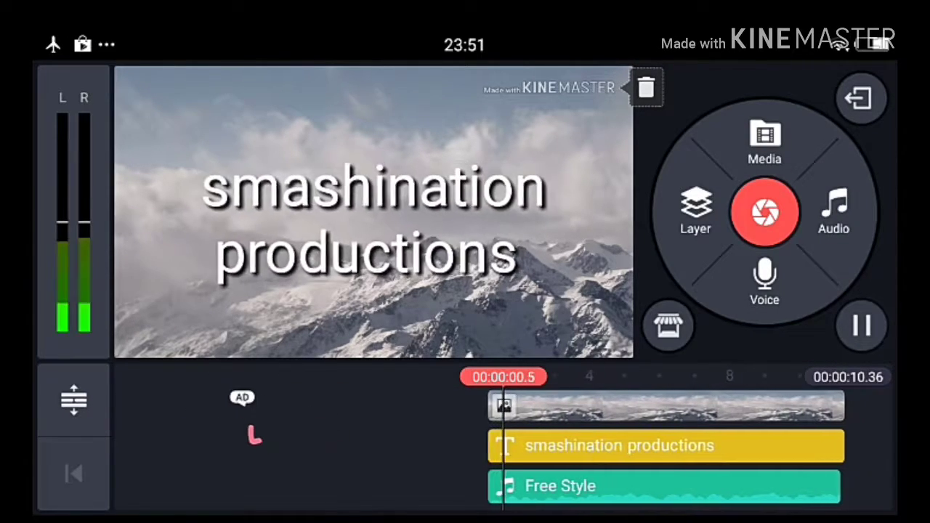
Step: Raise the Free Style music's pitch one step and replay the intro
key(XF86AudioRaiseVolume)
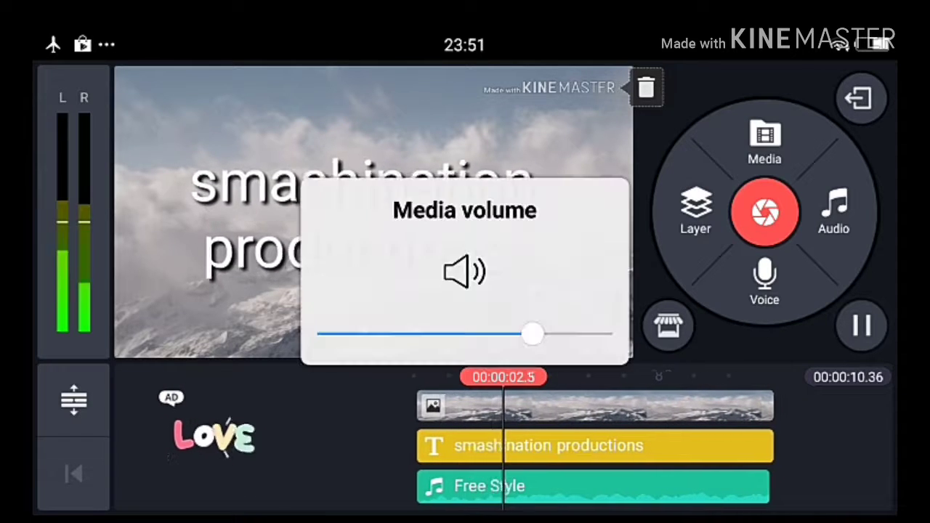
click(581, 487)
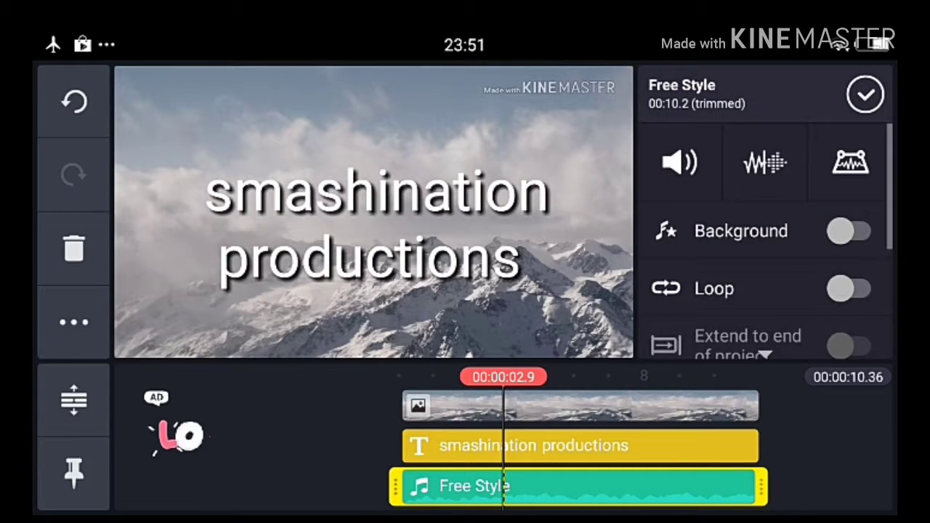
click(679, 161)
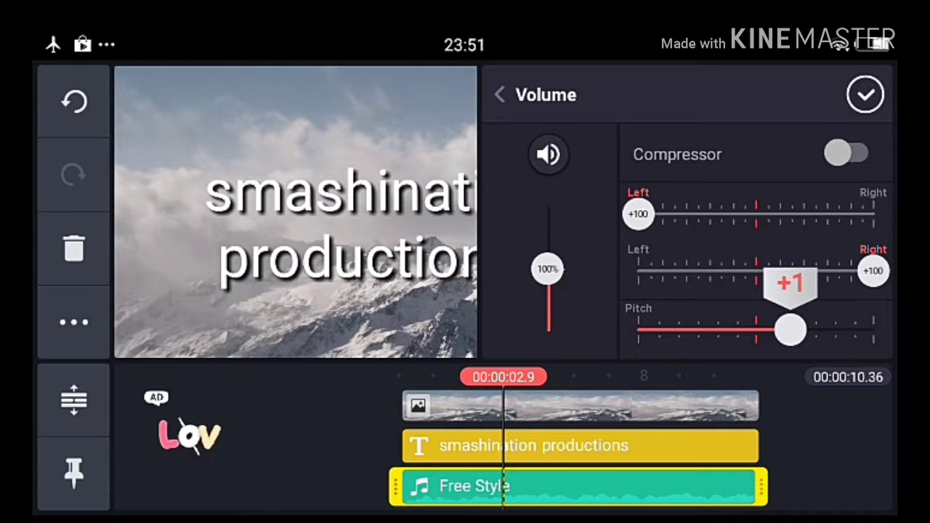
click(276, 487)
click(74, 474)
click(862, 325)
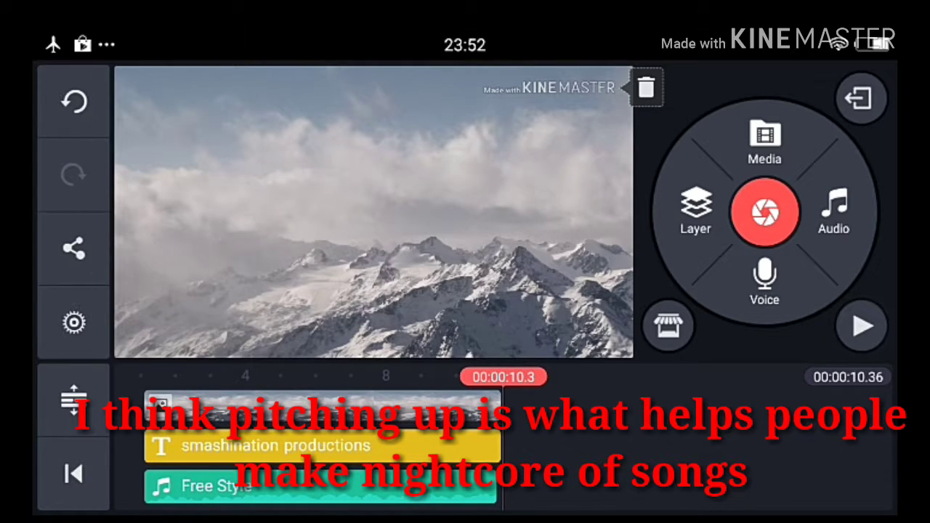
Step: Add the phone video from the Camera folder after the intro and scrub through it
click(764, 142)
click(795, 174)
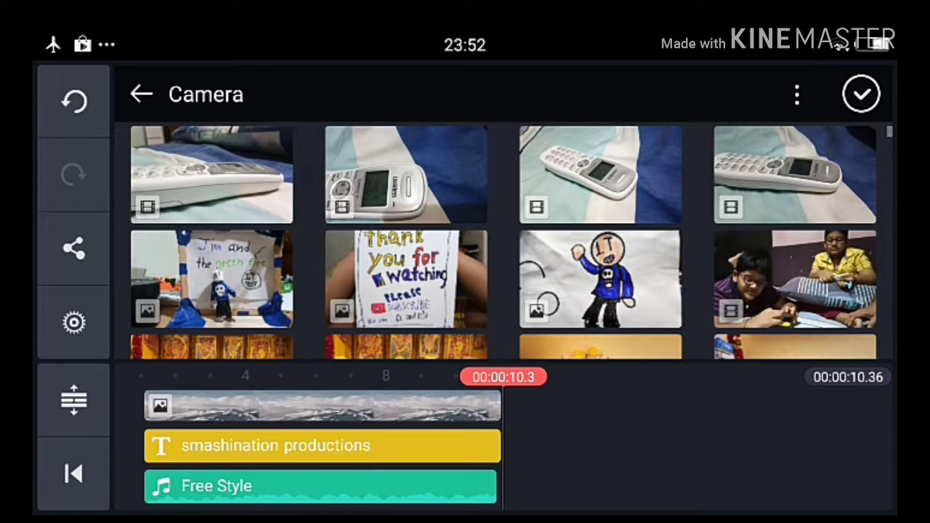
click(212, 175)
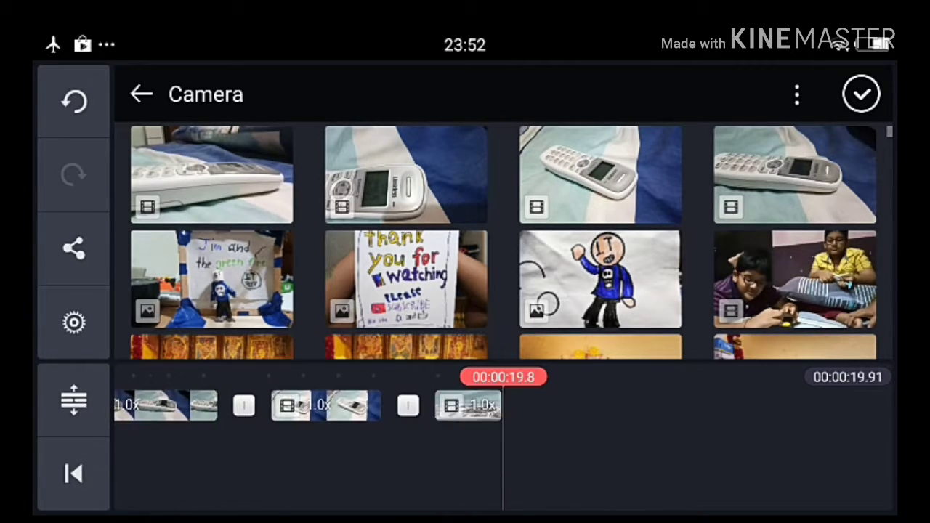
click(861, 93)
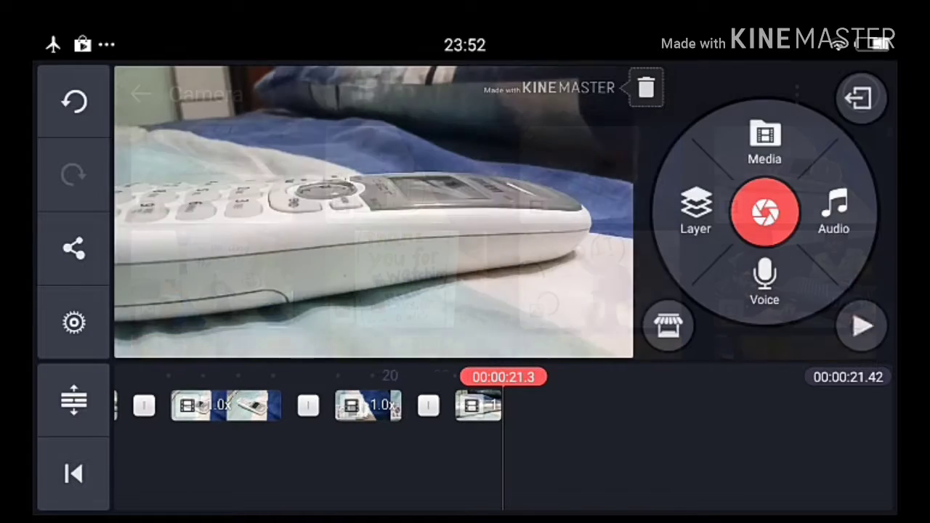
drag(364, 436, 654, 437)
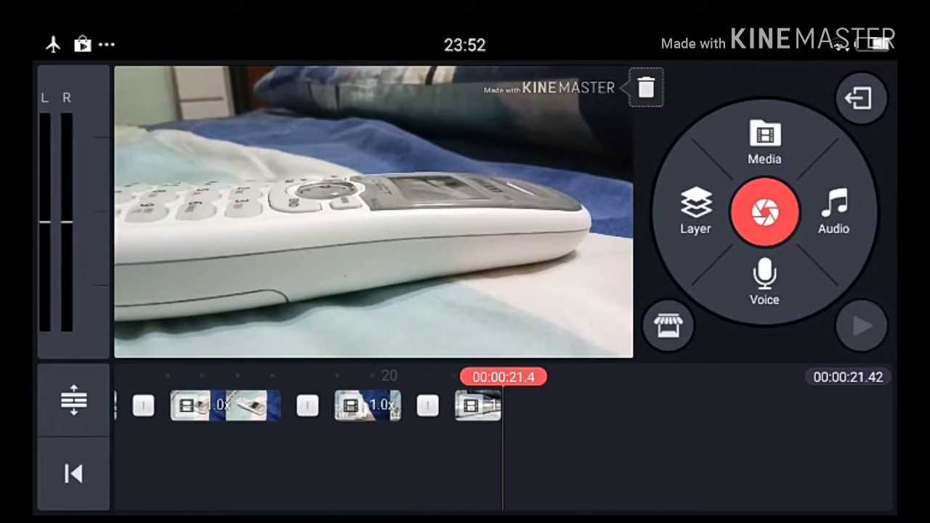
Step: Preview the intro's transition into the phone clips at lowered device volume
drag(582, 451, 363, 451)
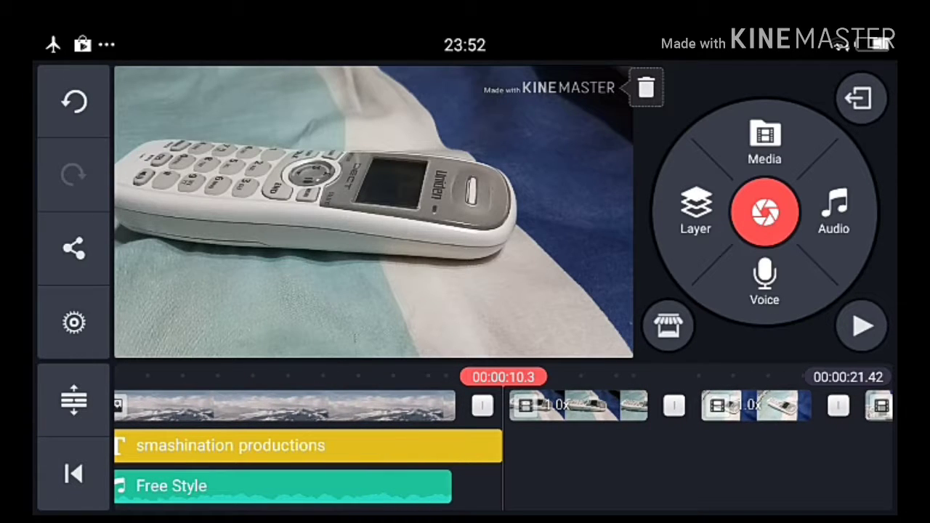
drag(364, 451, 479, 451)
click(863, 326)
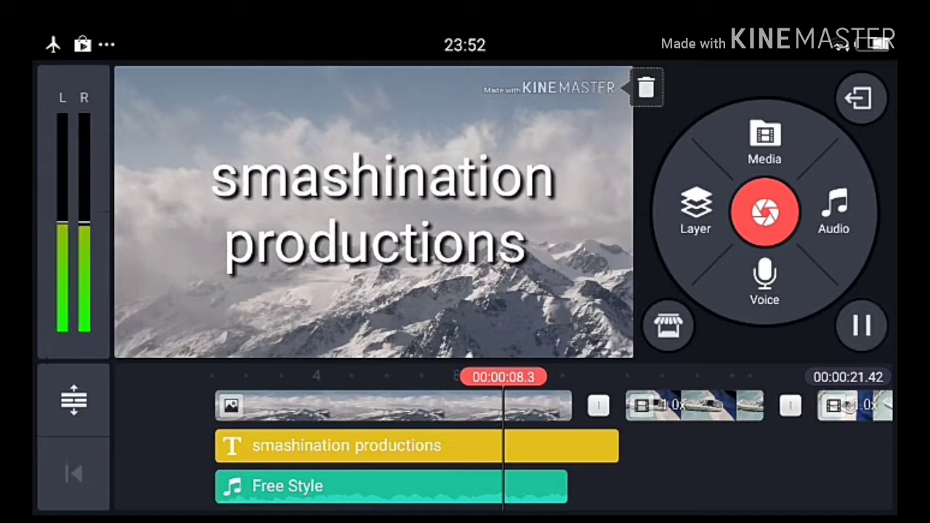
key(XF86AudioLowerVolume)
key(XF86AudioLowerVolume)
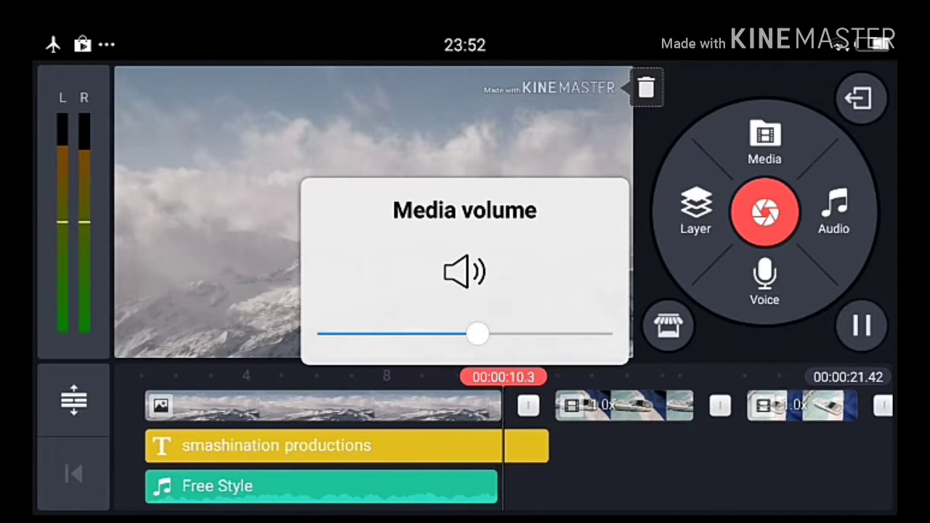
click(863, 325)
drag(436, 450, 474, 451)
Step: Review the Free Style music clip's volume and pitch settings
click(276, 485)
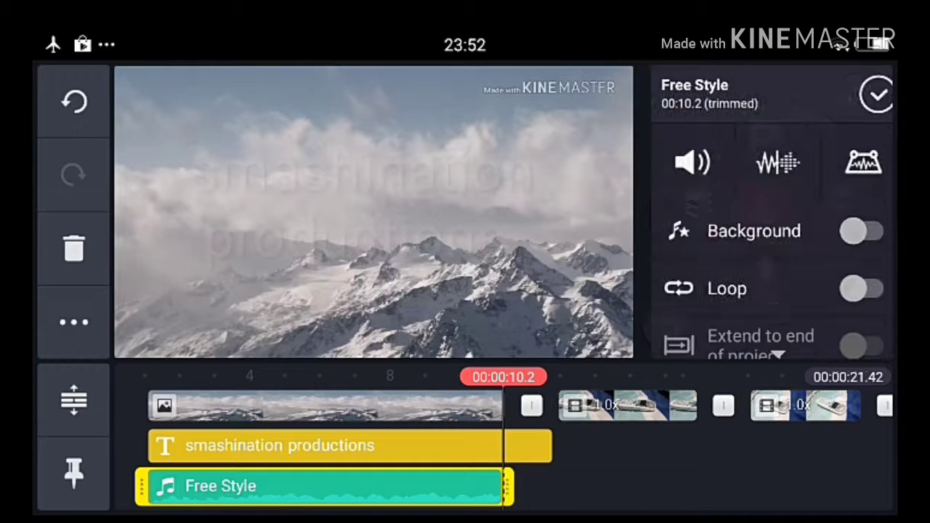
click(681, 160)
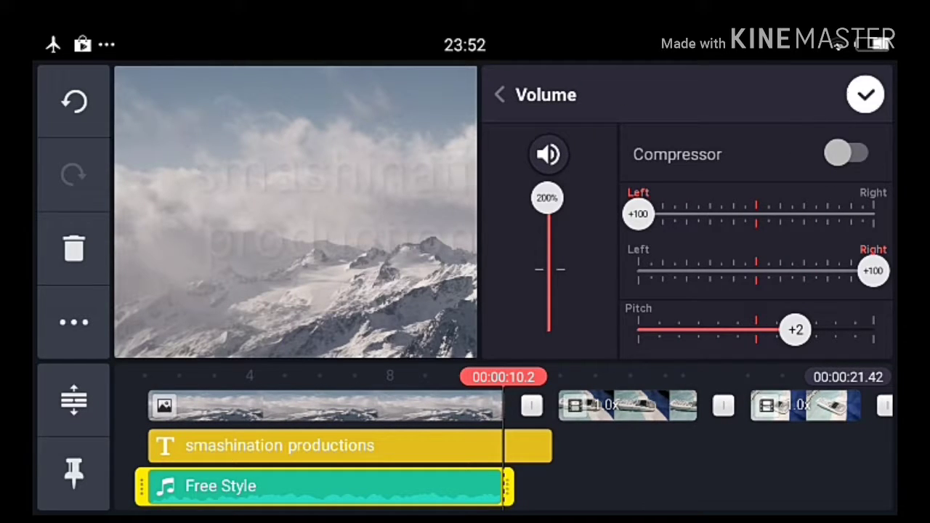
click(727, 486)
Step: Extend the smashination productions title to about 10.2 seconds and replay the intro
drag(436, 451, 421, 450)
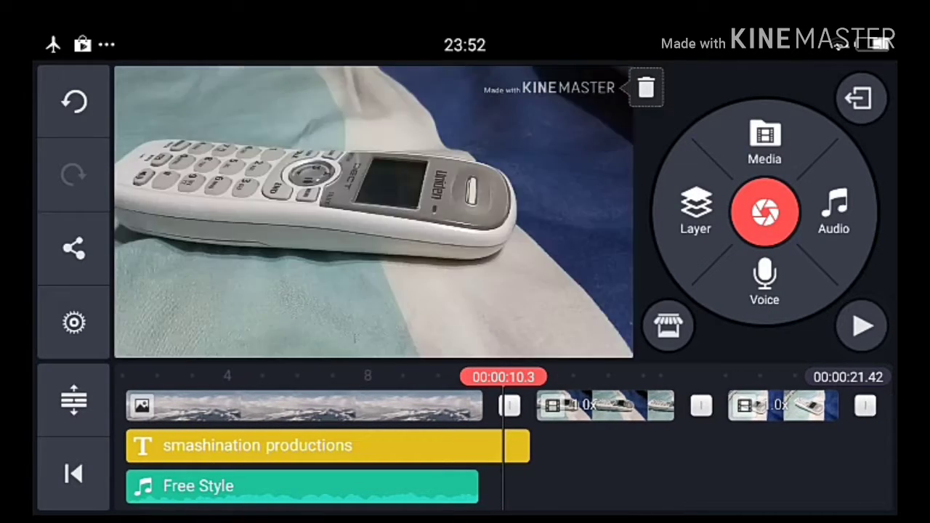
click(334, 445)
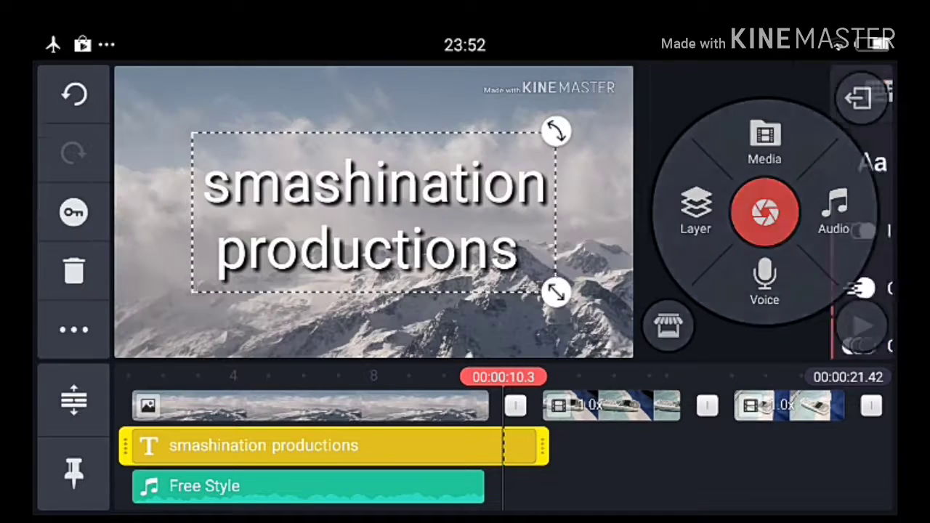
mouse_move(542, 446)
mouse_down()
mouse_move(575, 445)
mouse_move(523, 445)
mouse_up()
click(866, 93)
click(862, 326)
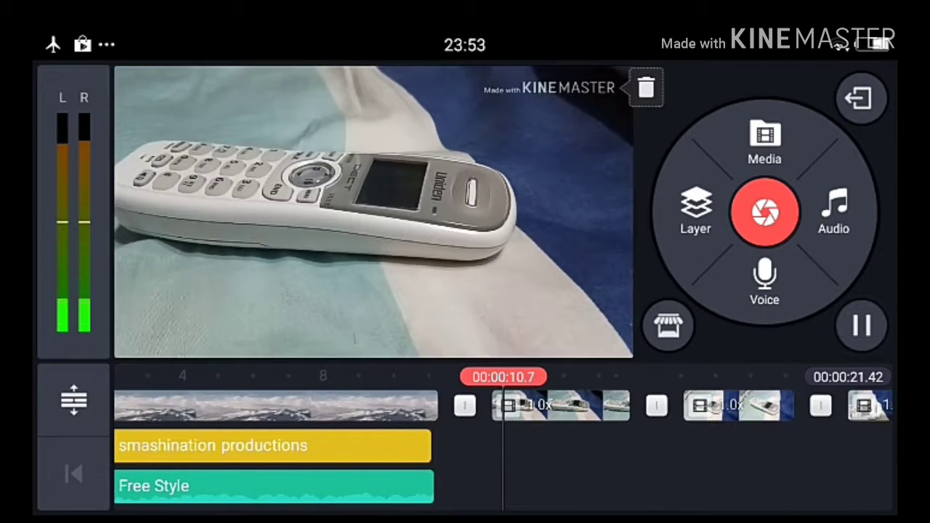
click(862, 325)
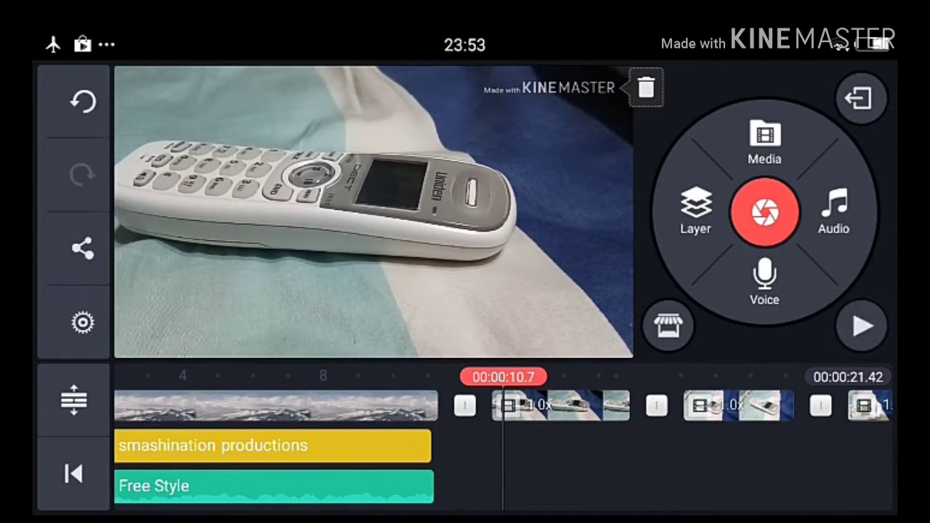
click(646, 87)
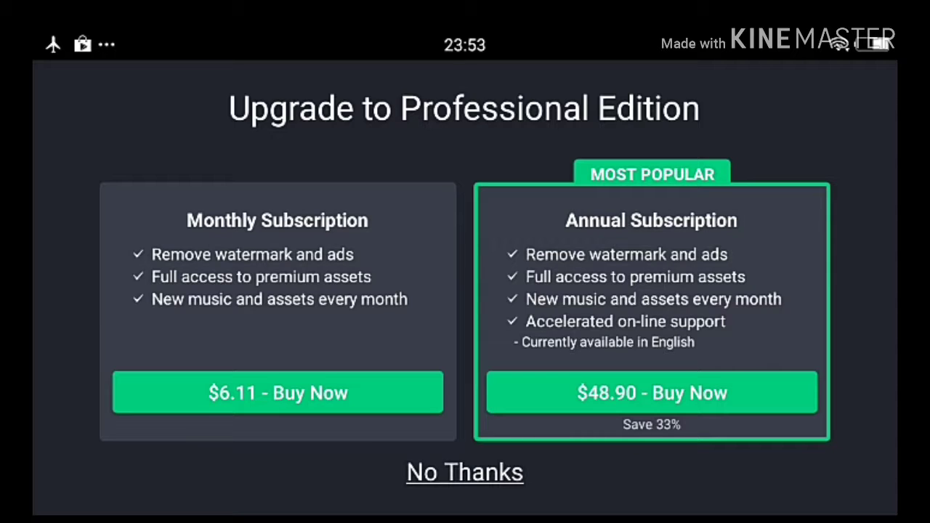
key(Escape)
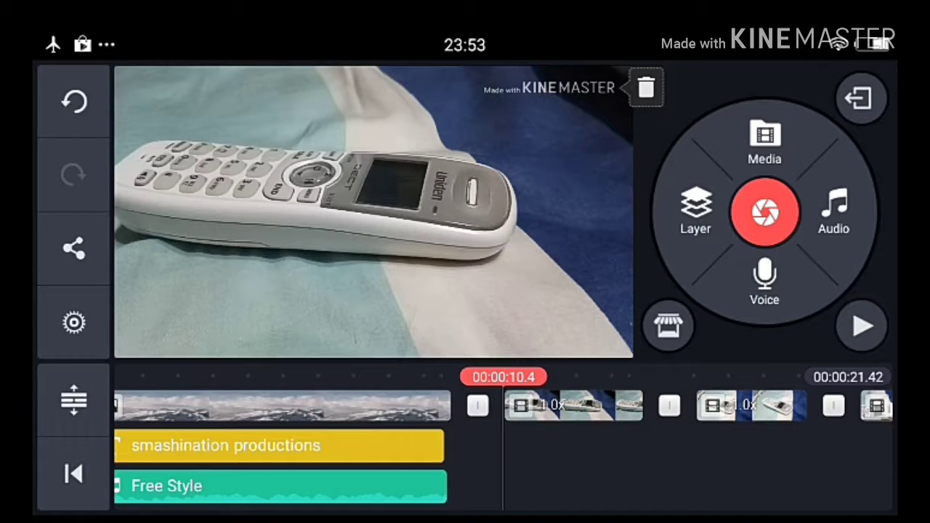
drag(283, 406, 276, 405)
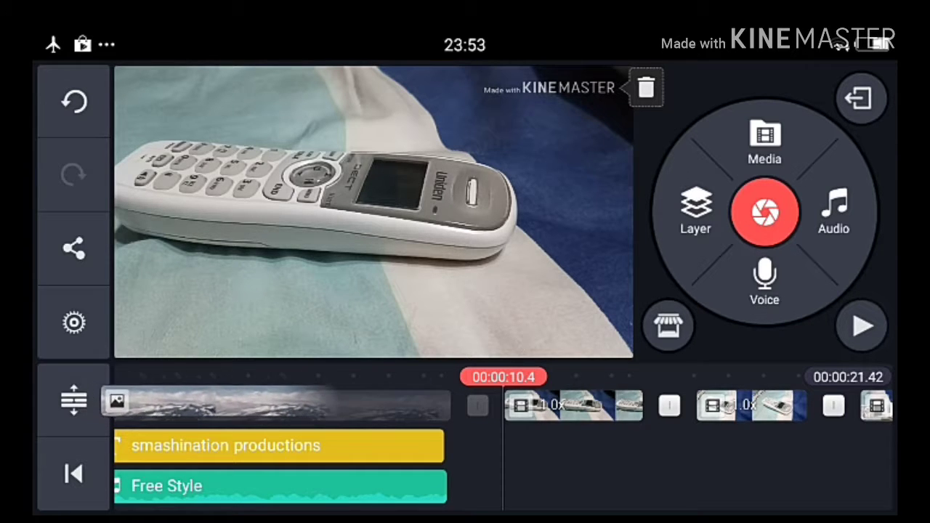
scroll(502, 406, left, 1)
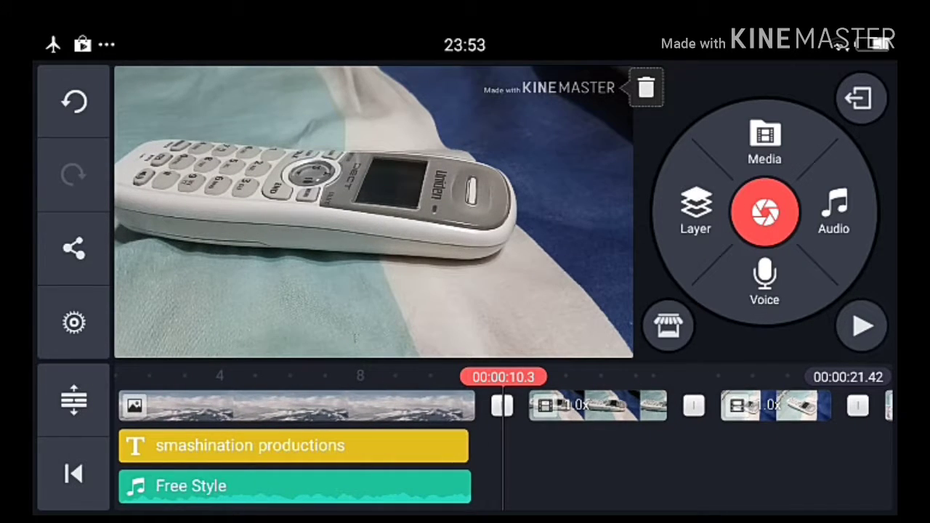
drag(298, 405, 593, 398)
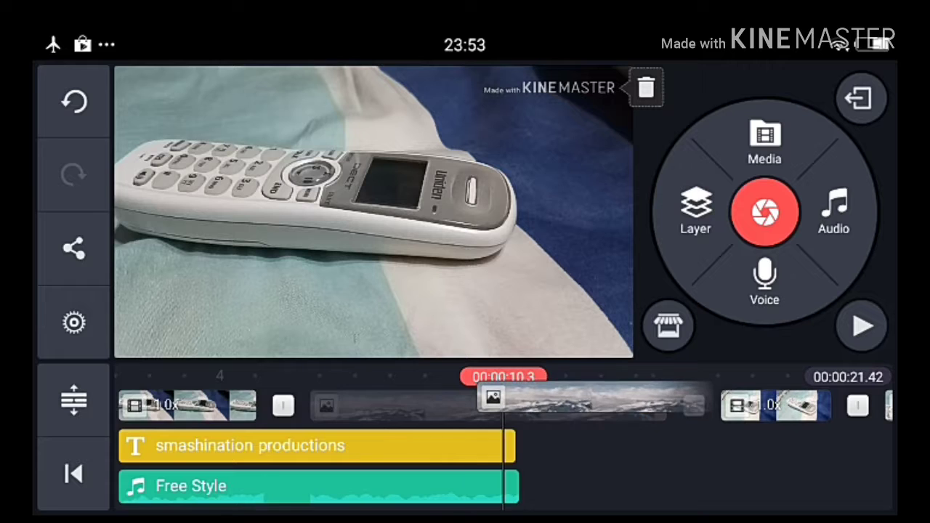
mouse_move(502, 404)
mouse_down()
mouse_move(208, 442)
mouse_move(52, 413)
mouse_up()
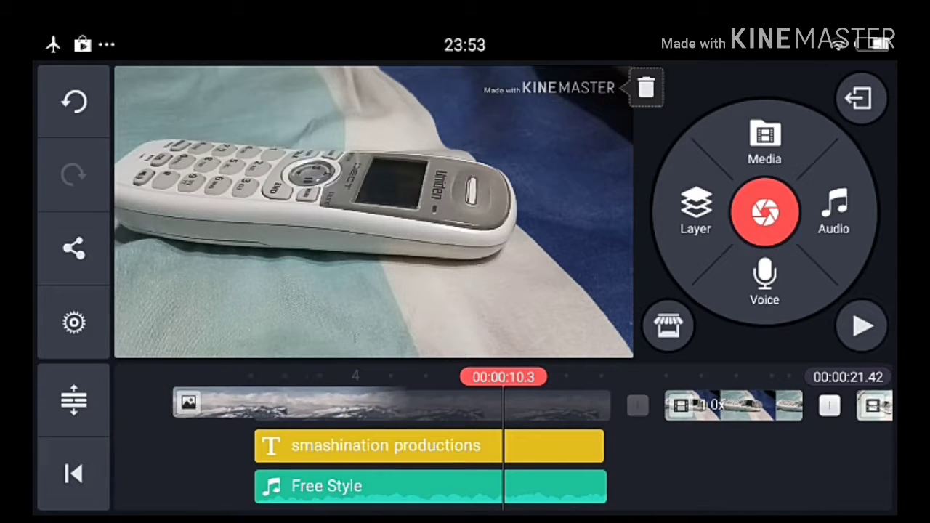
scroll(509, 436, right, 5)
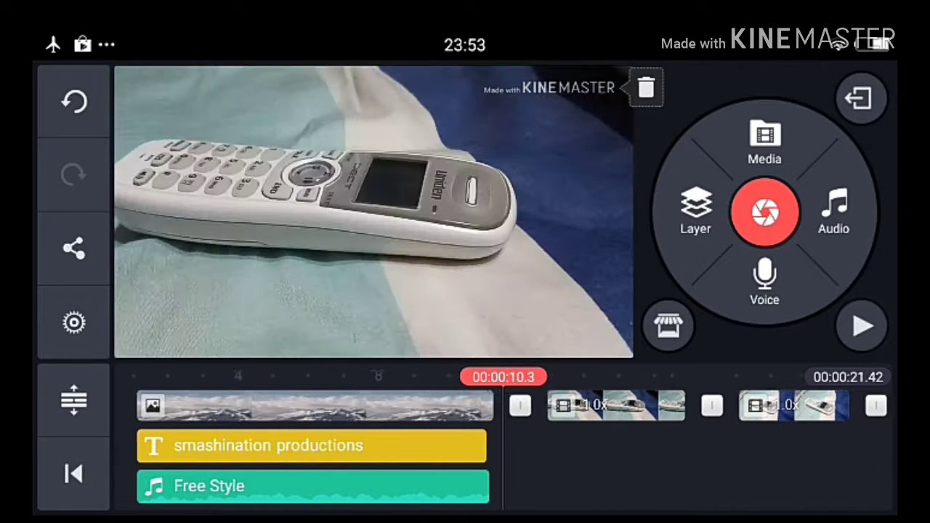
Step: Find the 3:24 dagames medley SMASHREMIX in the song list and add it at the phone clips
click(833, 211)
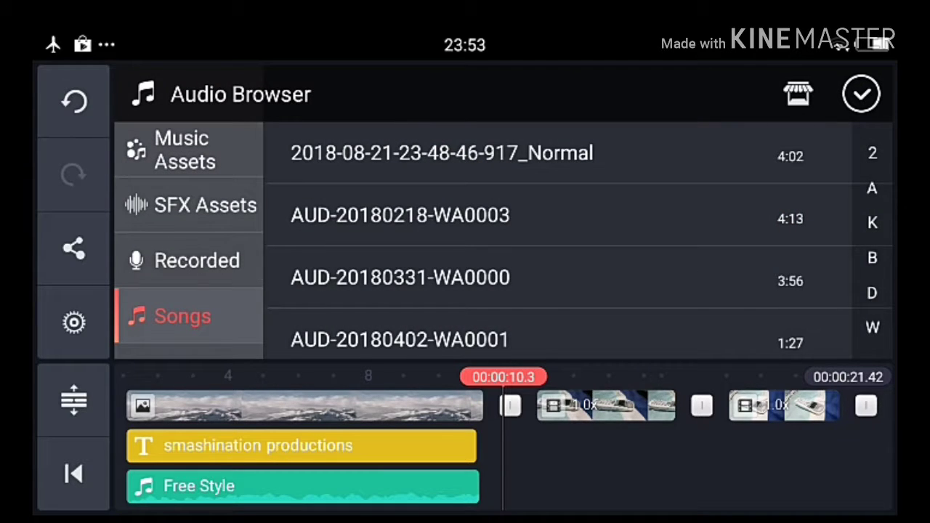
click(196, 260)
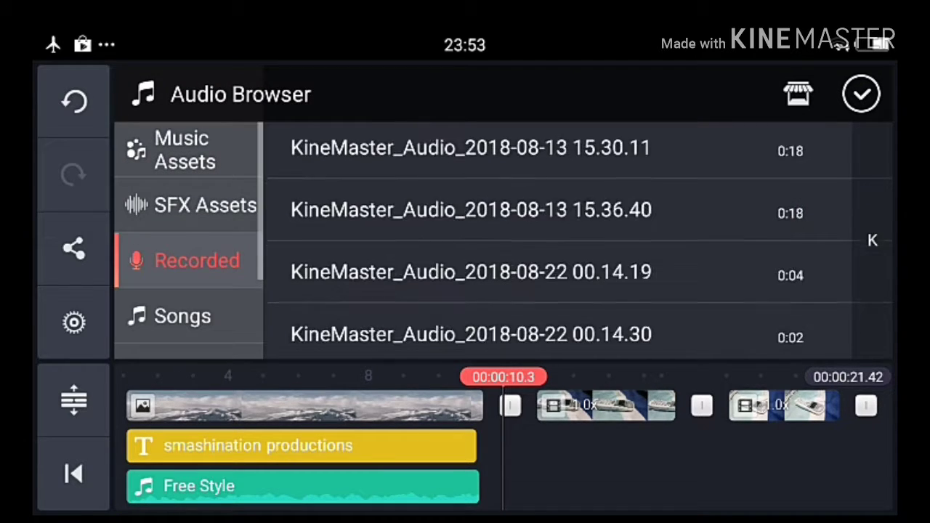
scroll(567, 240, down, 5)
scroll(189, 240, down, 3)
click(187, 212)
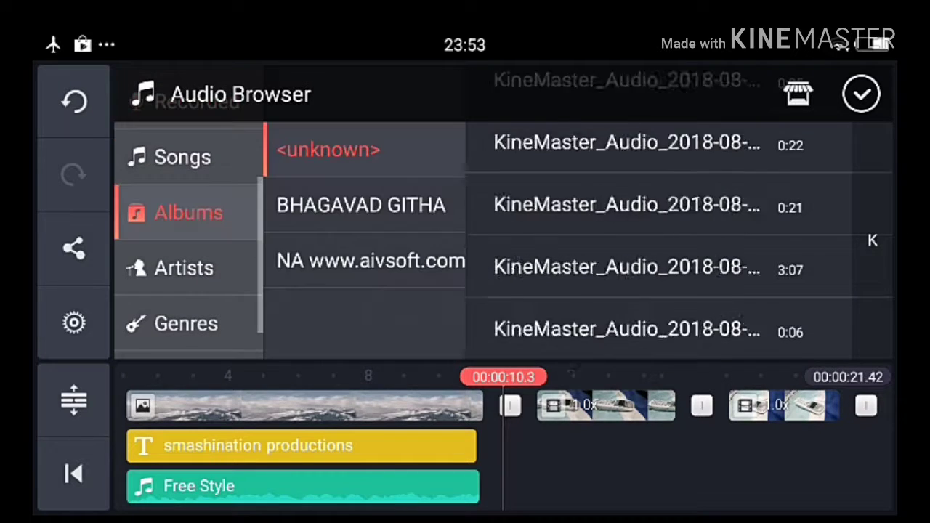
click(183, 155)
scroll(567, 240, down, 1)
scroll(567, 240, down, 3)
scroll(567, 240, down, 10)
scroll(567, 240, down, 2)
scroll(567, 240, down, 5)
scroll(567, 240, down, 3)
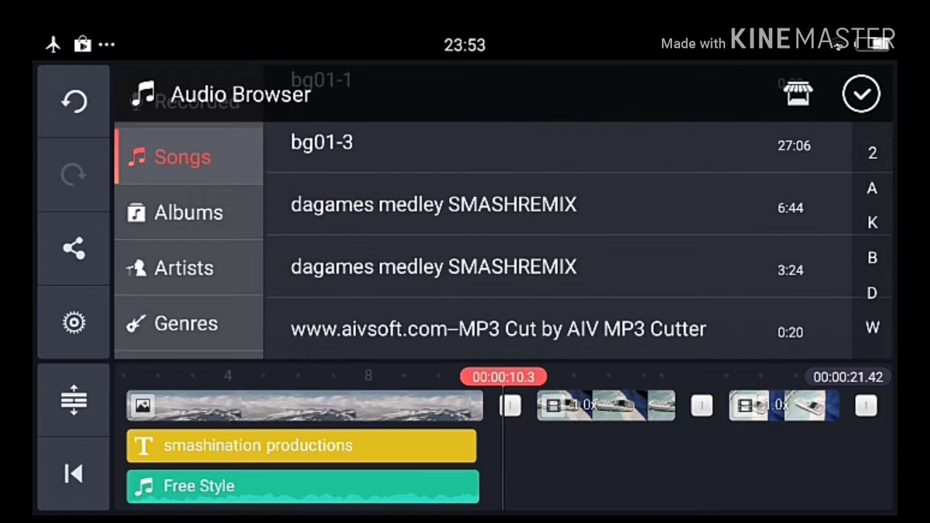
click(436, 267)
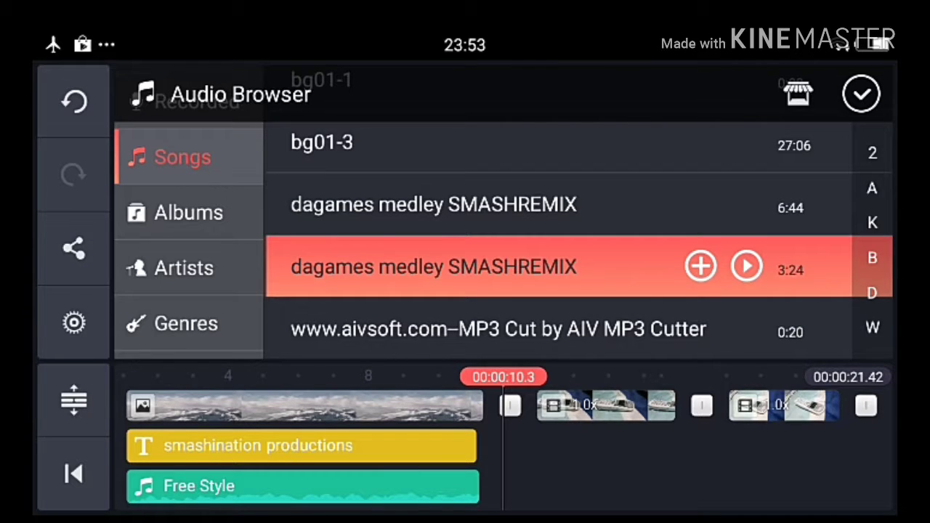
click(700, 266)
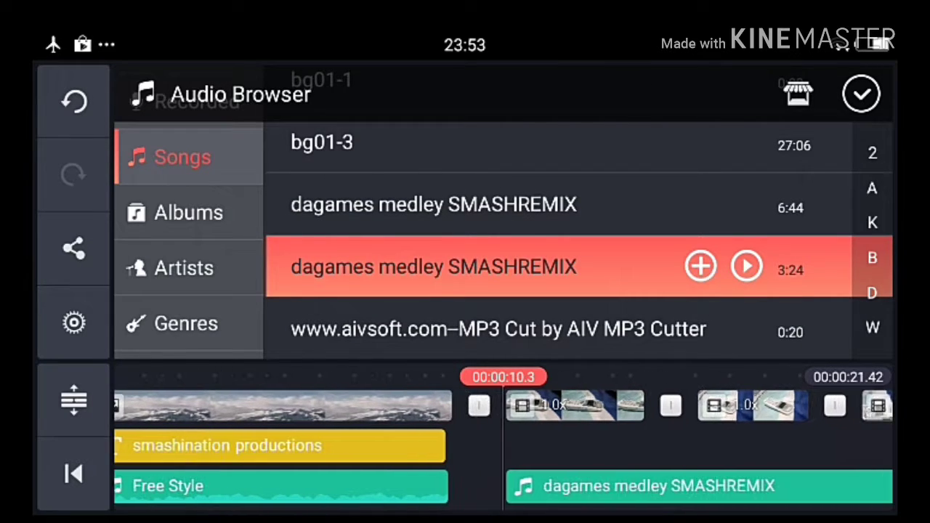
click(862, 93)
Step: Lower the SMASHREMIX music volume and play the project from the beginning
click(680, 162)
drag(548, 270, 547, 304)
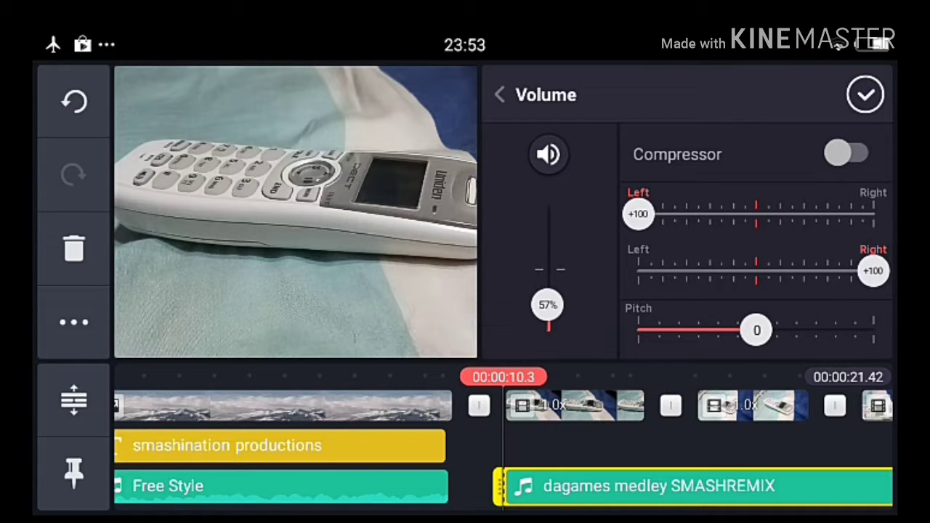
click(865, 95)
click(73, 473)
click(862, 325)
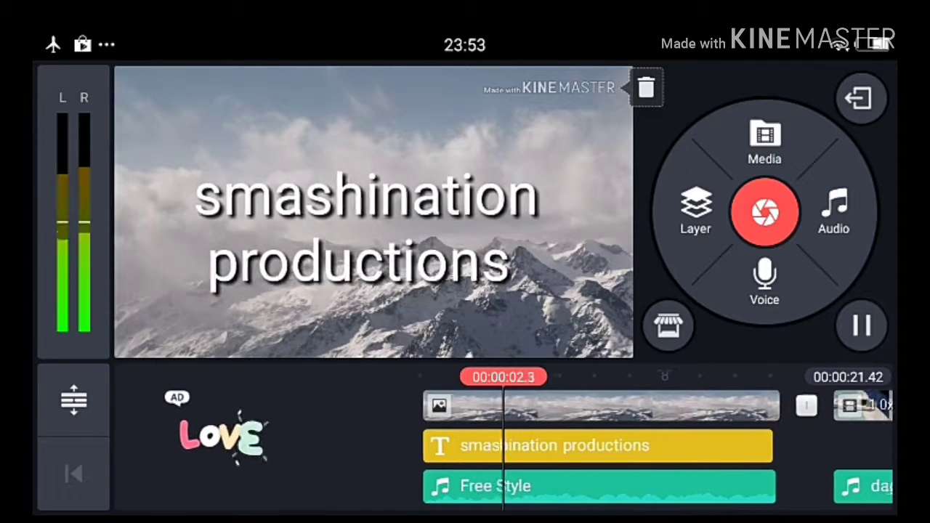
key(XF86AudioRaiseVolume)
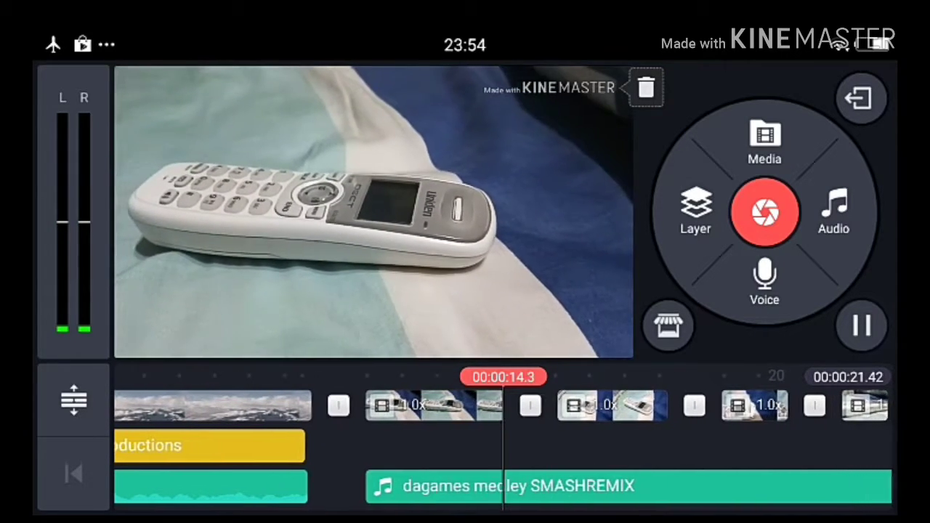
key(XF86AudioRaiseVolume)
key(XF86AudioRaiseVolume)
key(XF86AudioRaiseVolume)
key(XF86AudioRaiseVolume)
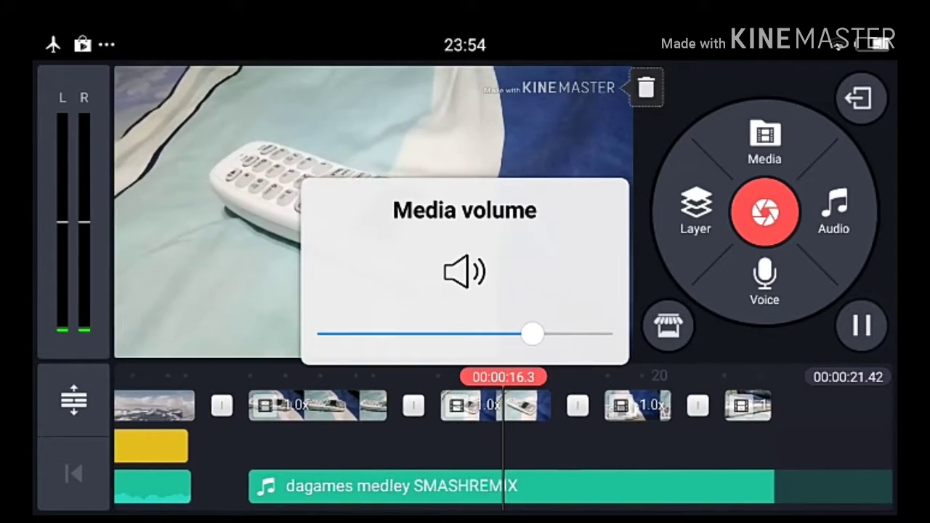
Step: Set the SMASHREMIX music volume to about 84% and play the project again
click(618, 486)
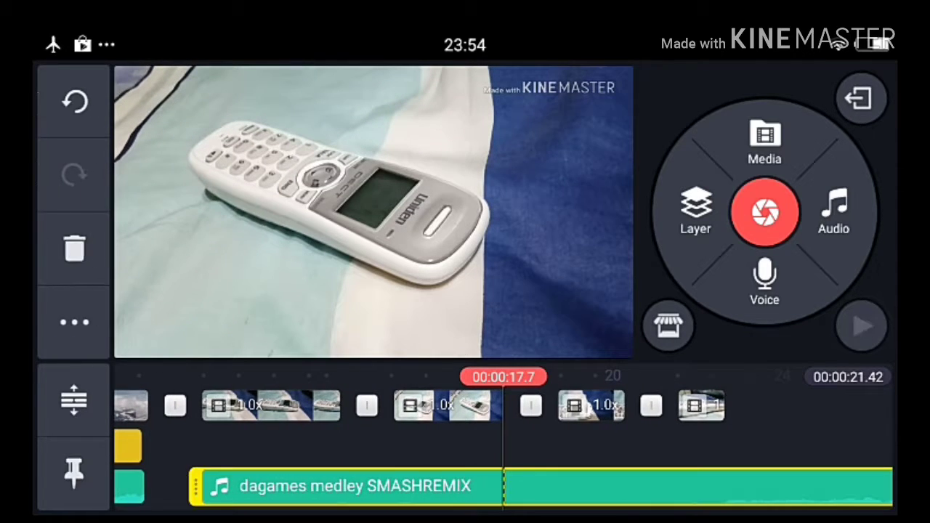
drag(436, 407, 509, 407)
click(679, 161)
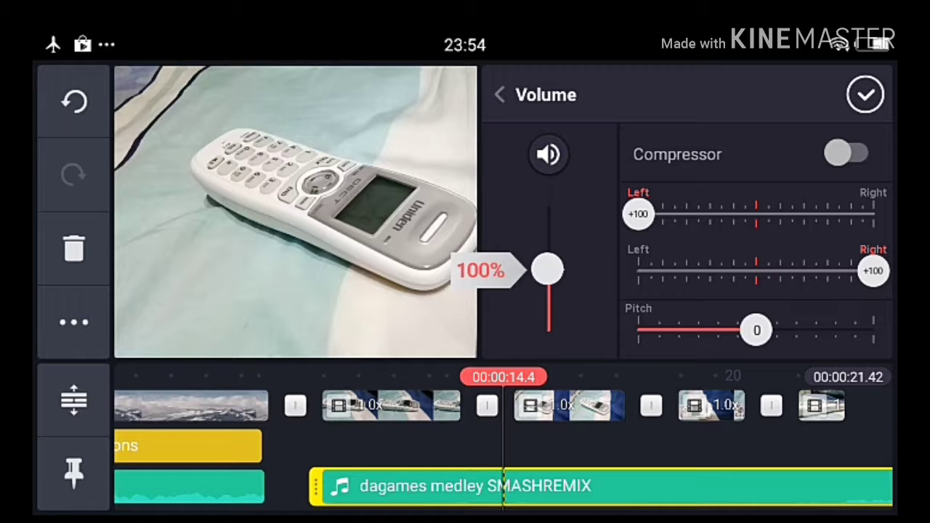
drag(548, 271, 547, 292)
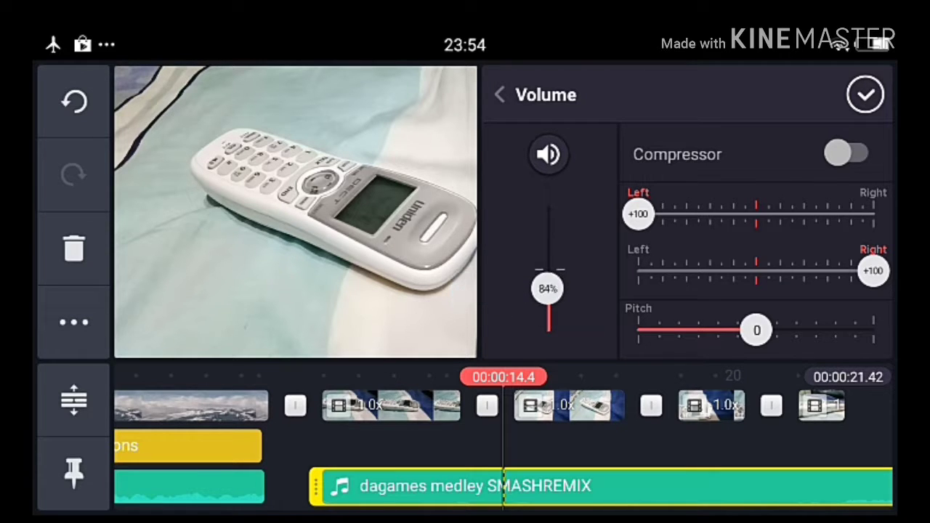
click(865, 94)
click(863, 326)
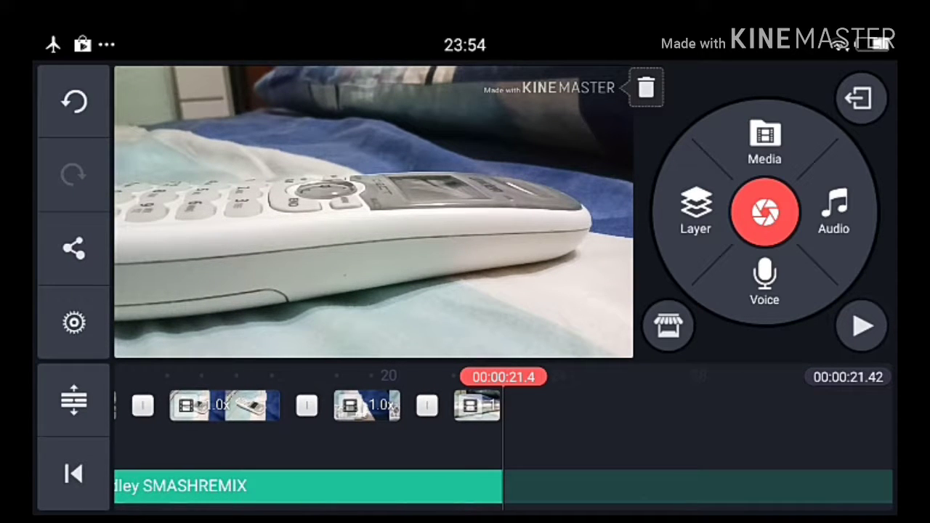
Step: Delete the SMASHREMIX music track from the timeline
click(306, 486)
click(74, 248)
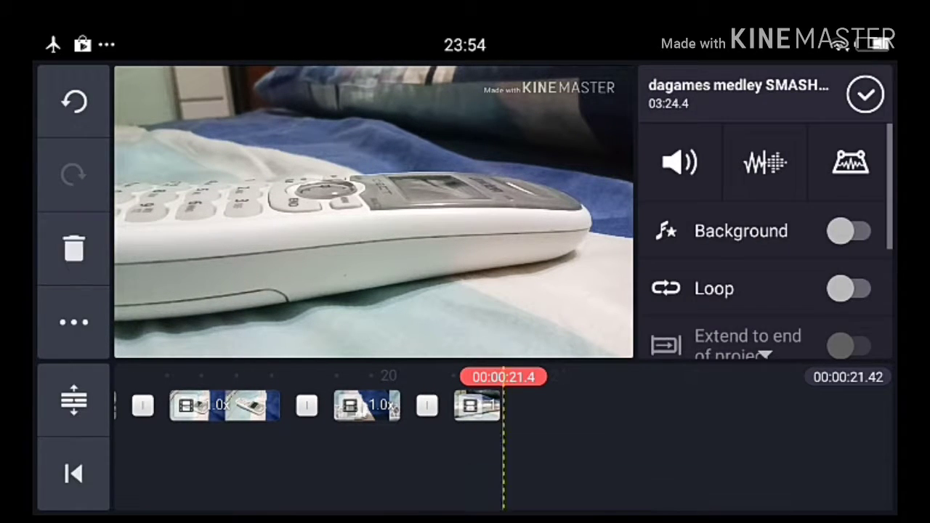
click(765, 141)
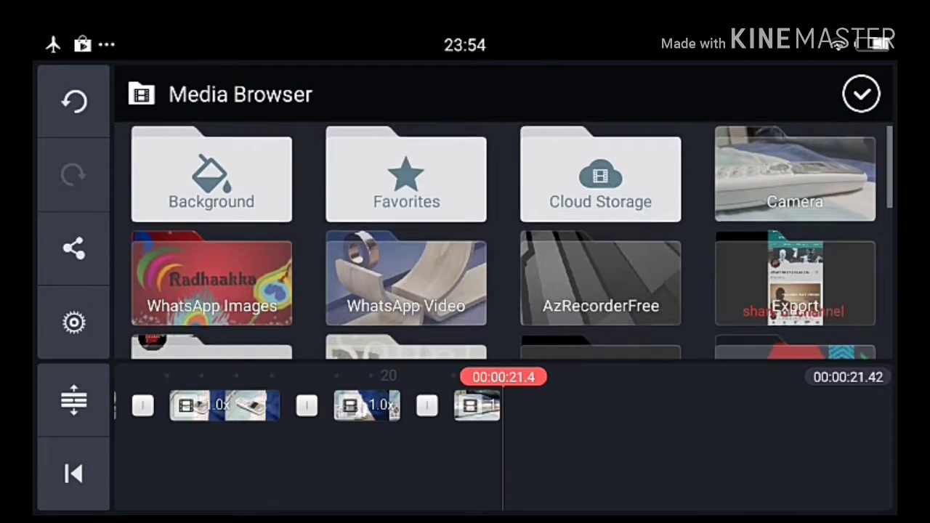
click(862, 94)
Step: Delete the four phone clips one by one, starting from the end
click(476, 406)
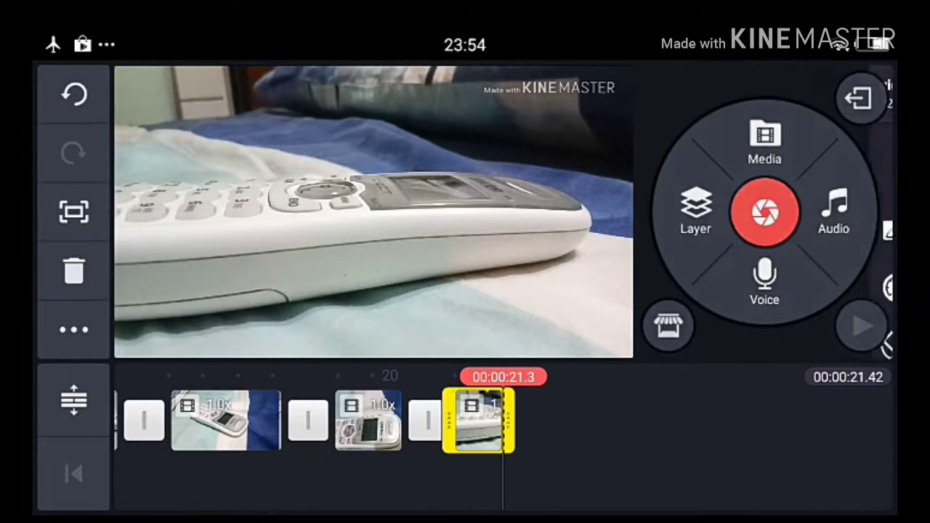
click(75, 270)
click(467, 421)
click(75, 270)
click(443, 421)
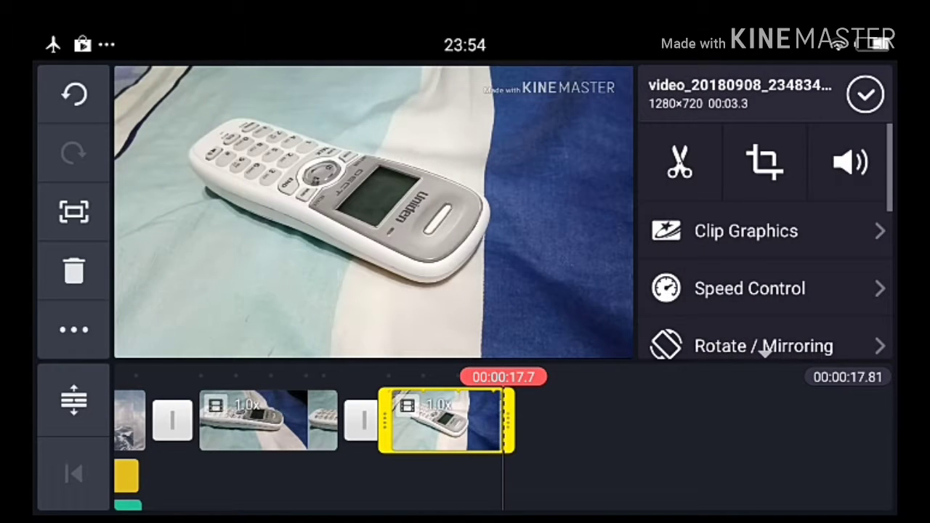
click(75, 270)
click(429, 422)
click(75, 270)
Step: Insert the marble-animation video from WhatsApp Video after the intro and scrub to its start
click(765, 142)
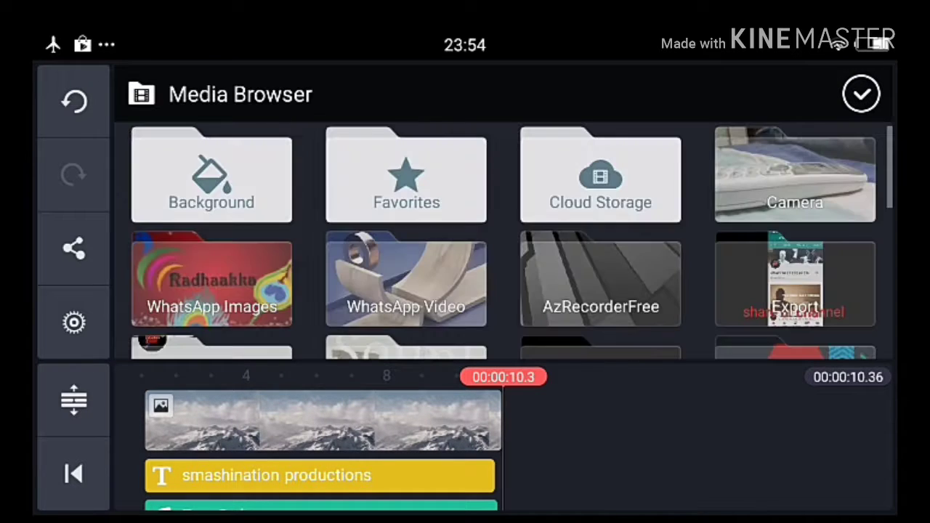
click(406, 284)
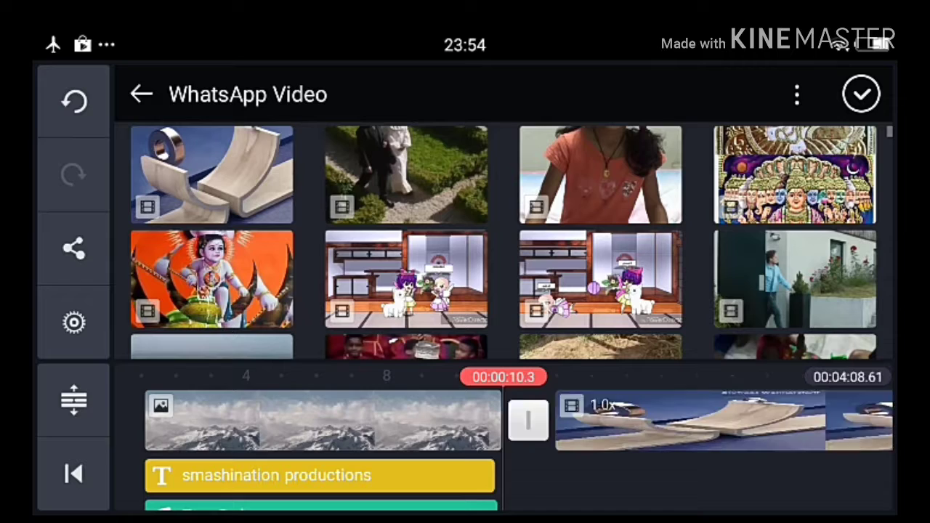
click(211, 175)
click(862, 94)
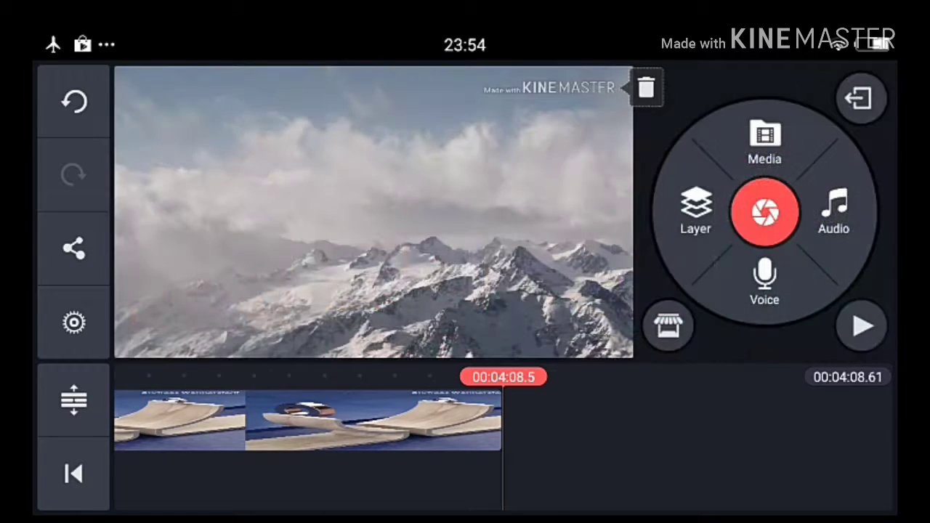
drag(509, 422, 727, 421)
drag(218, 422, 800, 422)
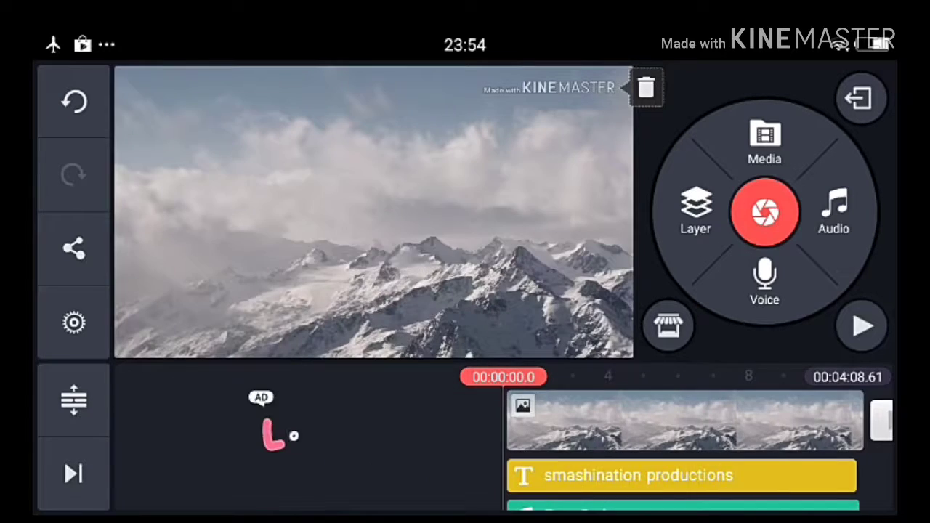
drag(727, 421, 436, 421)
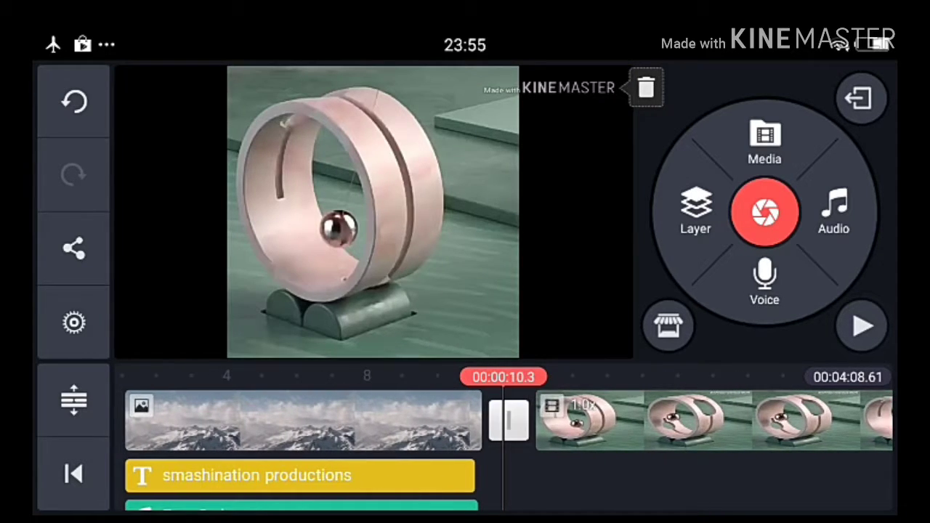
click(862, 325)
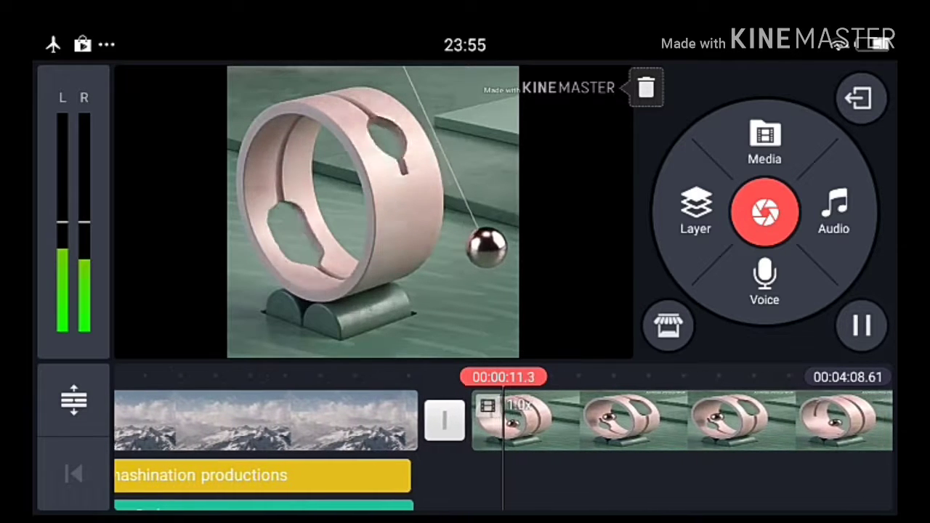
key(XF86AudioRaiseVolume)
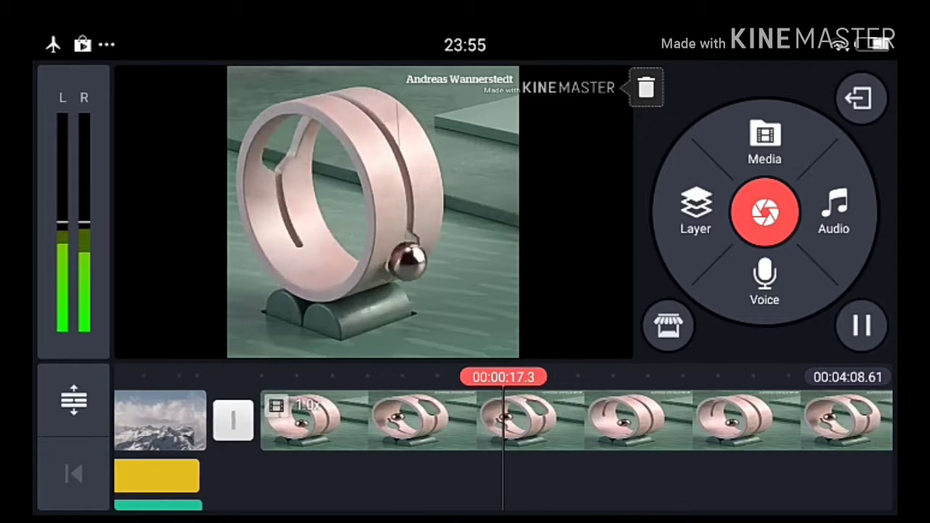
key(XF86AudioLowerVolume)
key(XF86AudioLowerVolume)
key(XF86AudioLowerVolume)
key(XF86AudioLowerVolume)
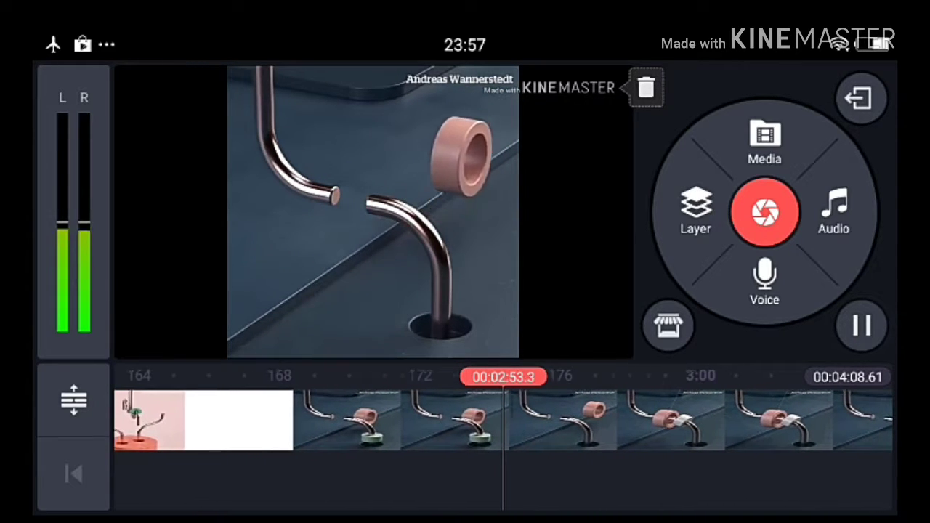
key(XF86AudioRaiseVolume)
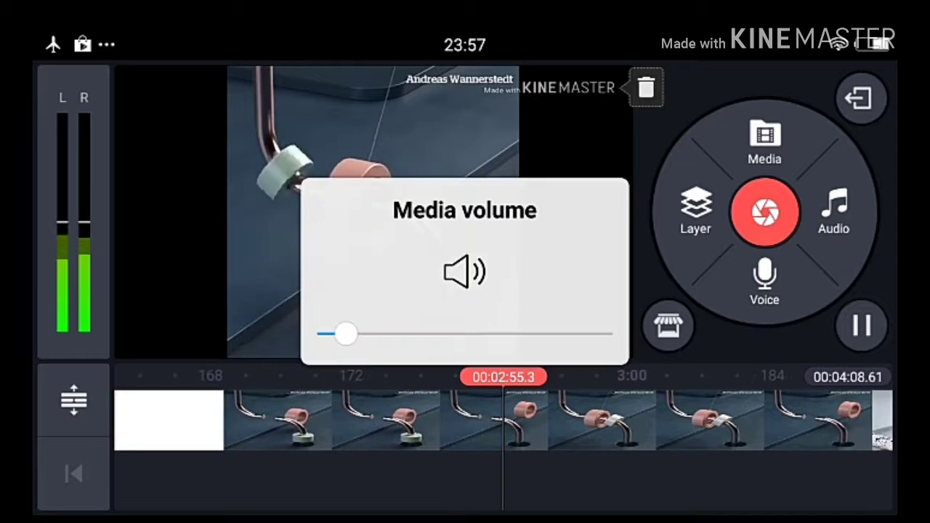
key(XF86AudioRaiseVolume)
key(XF86AudioRaiseVolume)
key(XF86AudioRaiseVolume)
Step: Set the marble clip's own volume to 0% to mute it
click(862, 326)
click(654, 420)
click(680, 162)
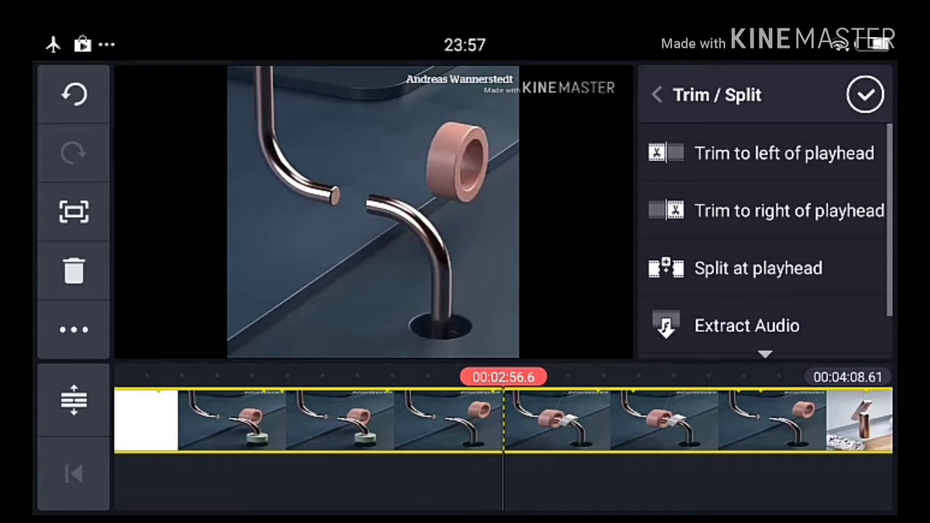
click(656, 95)
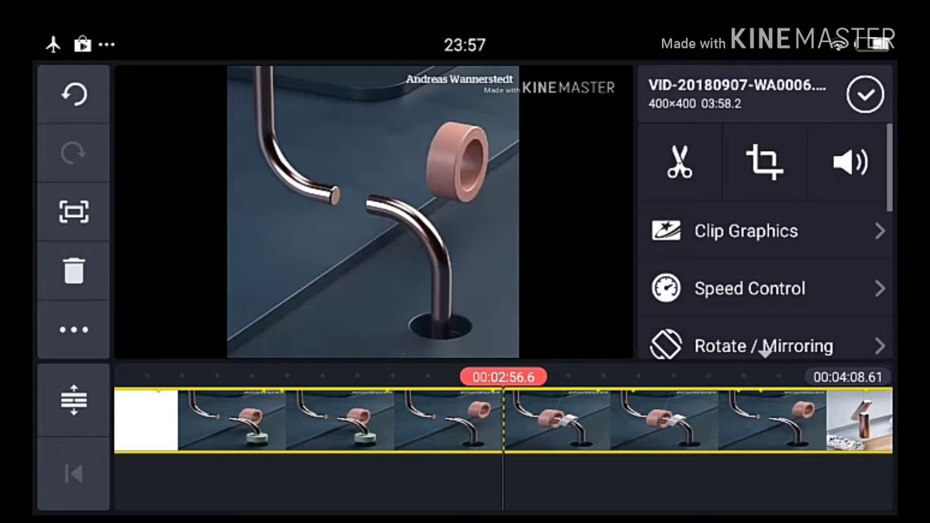
click(851, 162)
drag(531, 269, 531, 336)
click(865, 95)
Step: Check the marble clip's cropping settings, then play the video from about 3:01
click(342, 420)
click(764, 162)
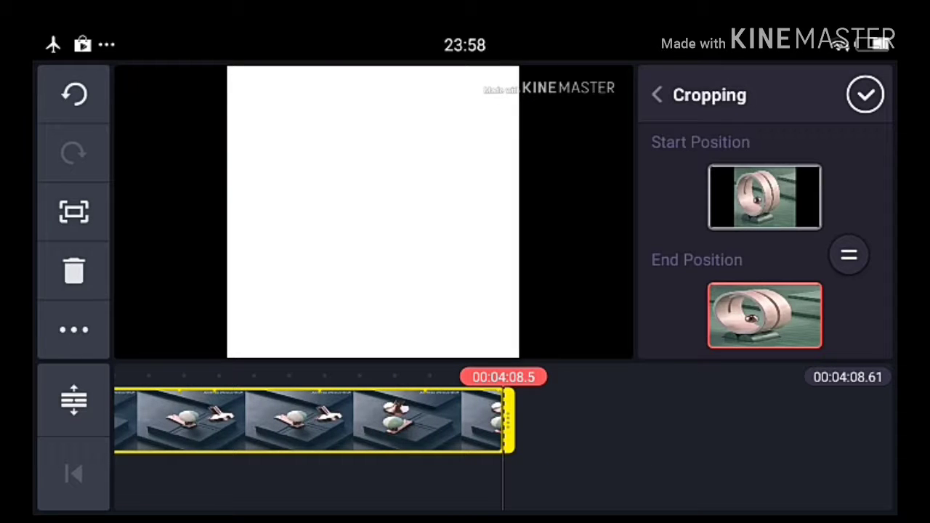
click(865, 95)
drag(327, 422, 799, 422)
drag(219, 421, 632, 422)
mouse_move(291, 421)
mouse_down()
mouse_move(559, 422)
mouse_move(334, 421)
mouse_up()
drag(654, 421, 494, 421)
mouse_move(581, 422)
mouse_down()
mouse_move(411, 422)
mouse_move(461, 422)
mouse_up()
click(862, 325)
key(XF86AudioRaiseVolume)
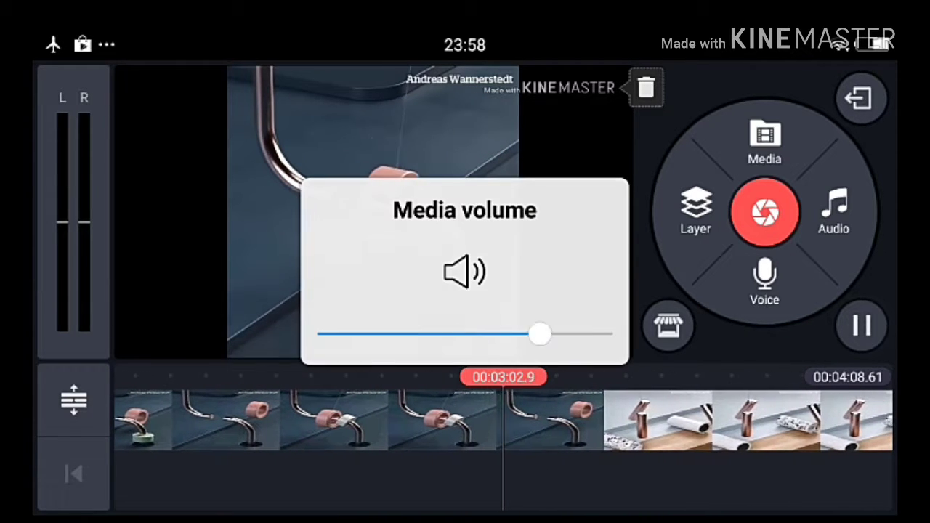
key(XF86AudioRaiseVolume)
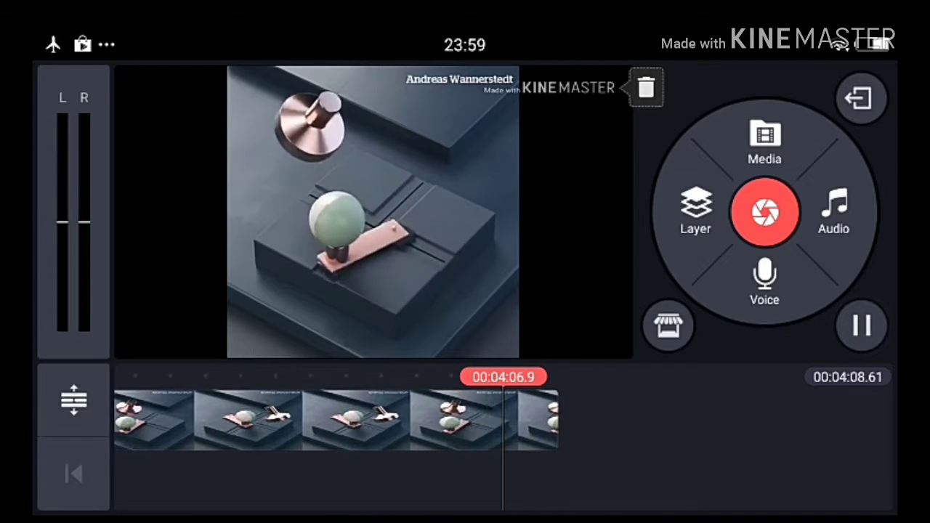
Step: Add the snowy mountain background image after the marble video
click(764, 142)
click(212, 178)
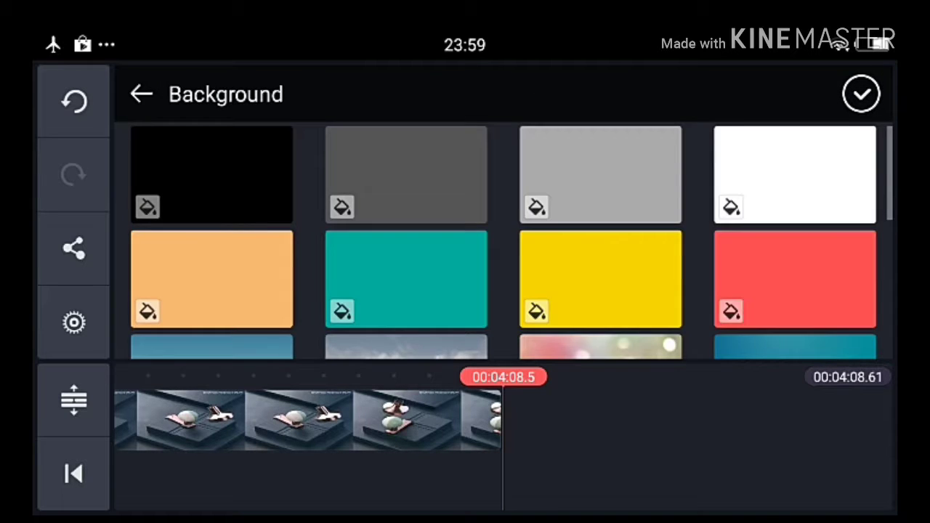
scroll(509, 240, down, 3)
click(407, 263)
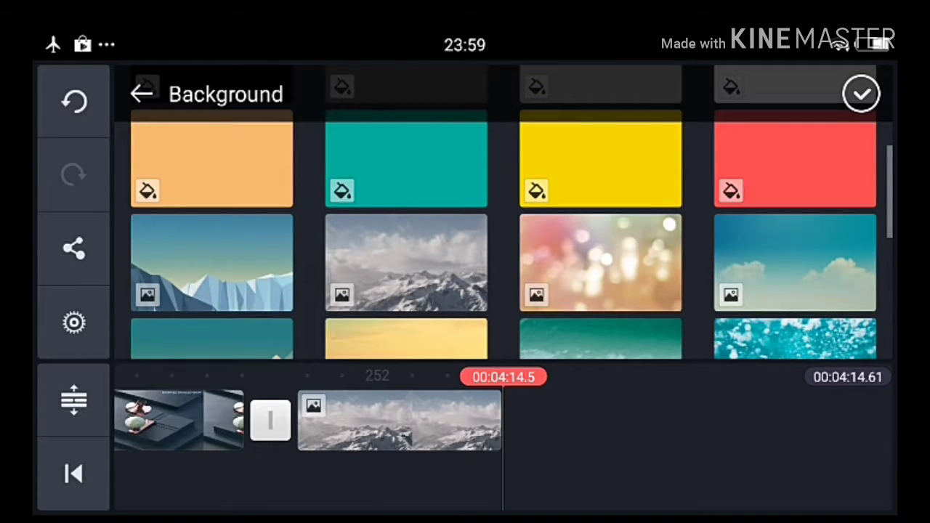
click(862, 94)
Step: Lengthen the mountain outro clip to about 10.6 seconds
click(552, 422)
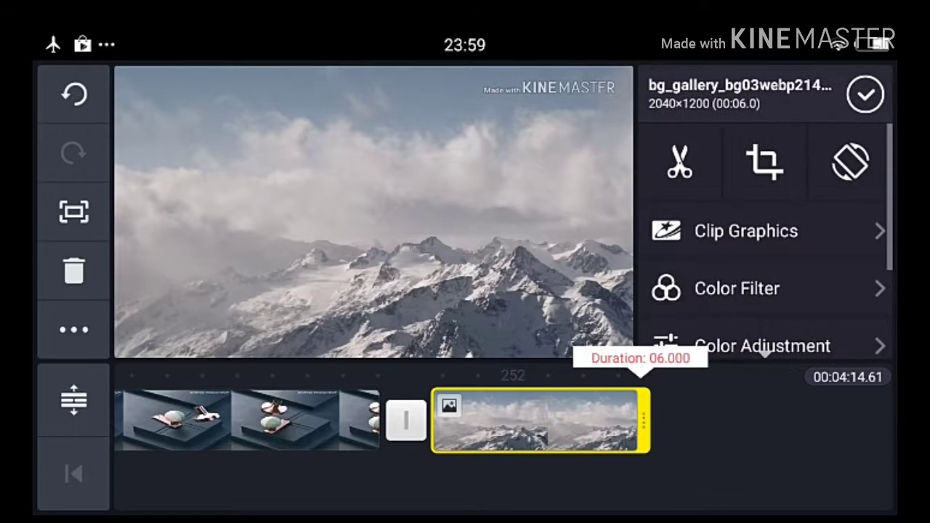
drag(650, 421, 806, 421)
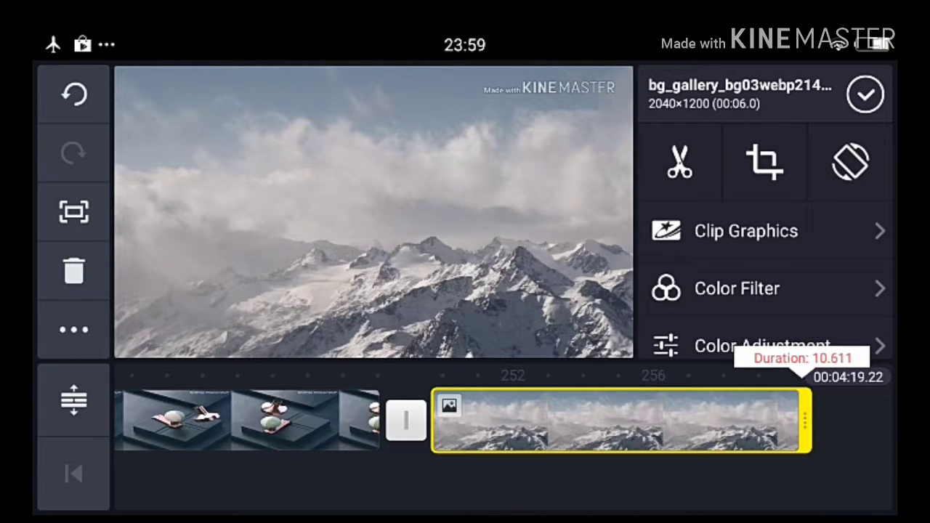
drag(291, 421, 661, 422)
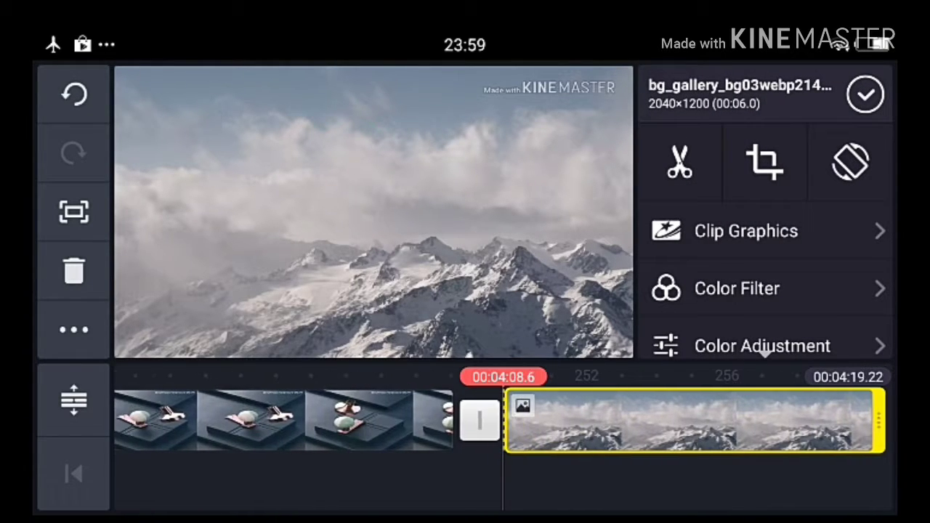
click(746, 231)
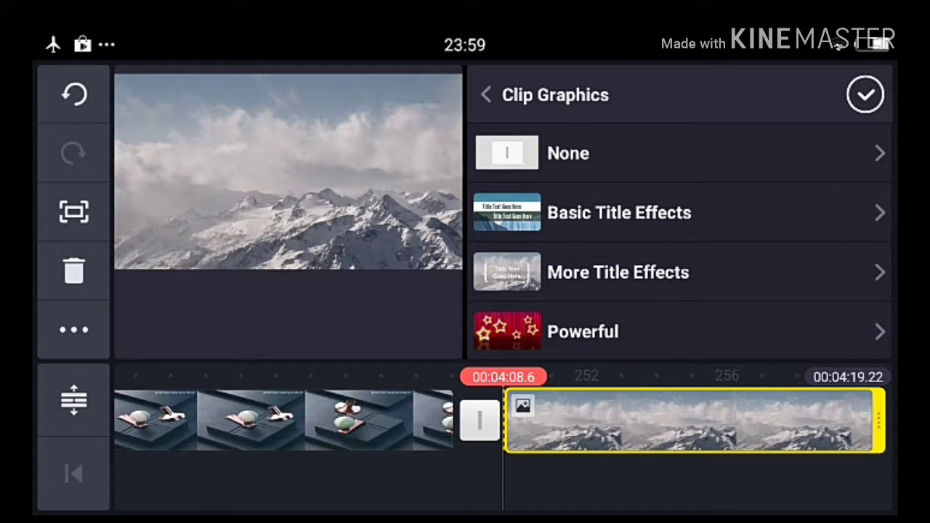
Step: Browse Basic Title Effects and set the mountain outro's clip graphic to None
scroll(681, 247, down, 5)
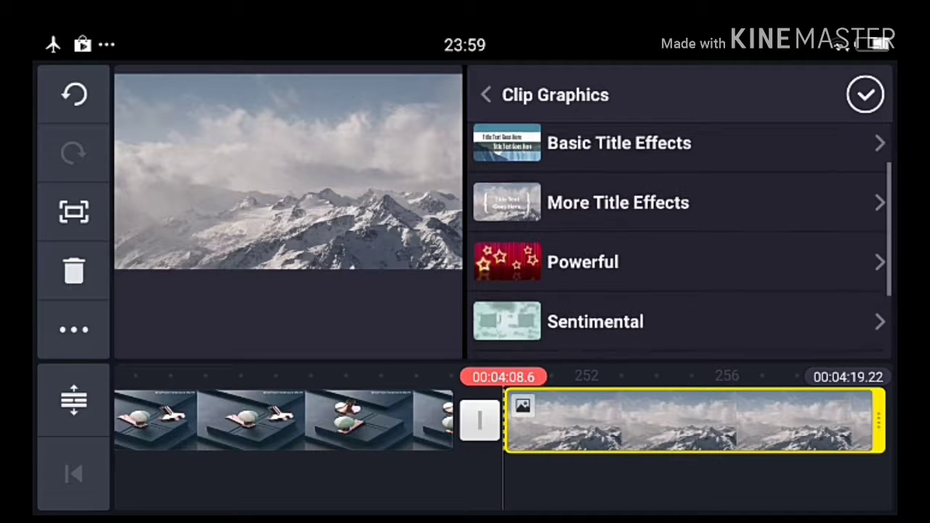
scroll(681, 247, up, 5)
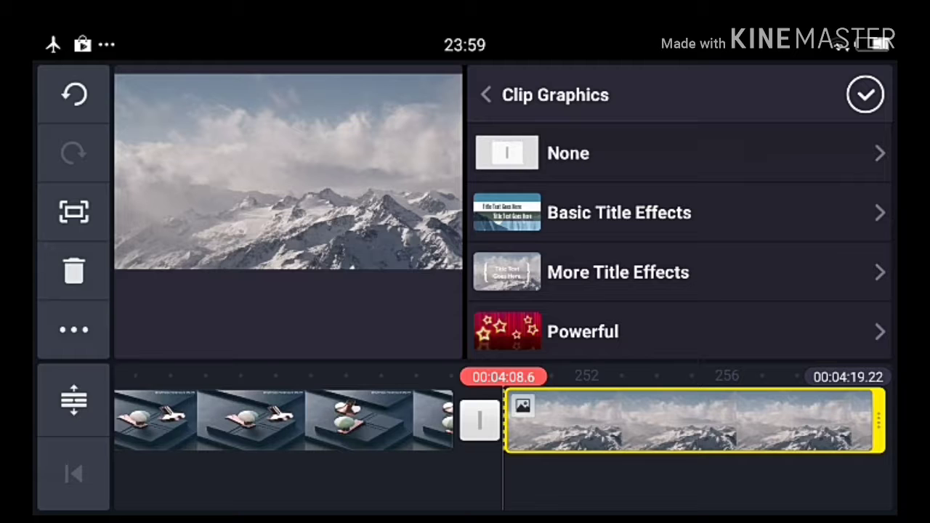
click(619, 212)
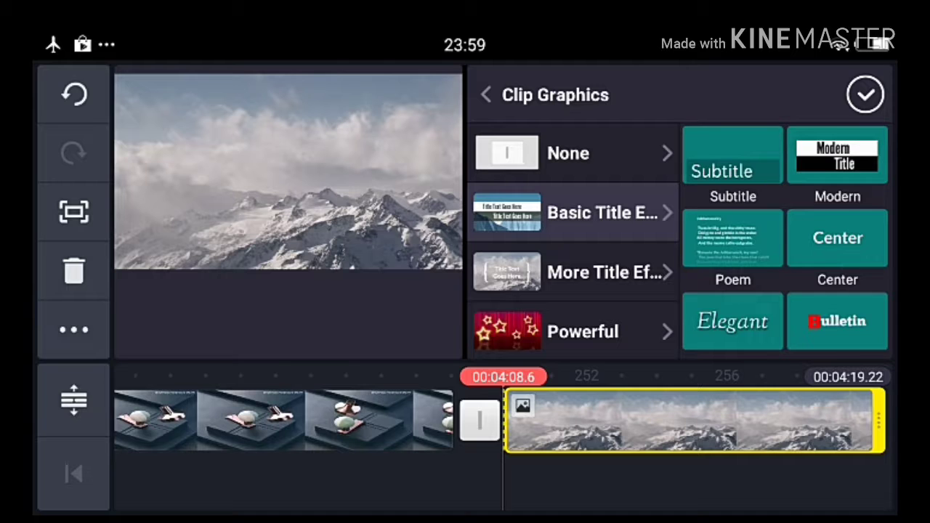
click(569, 152)
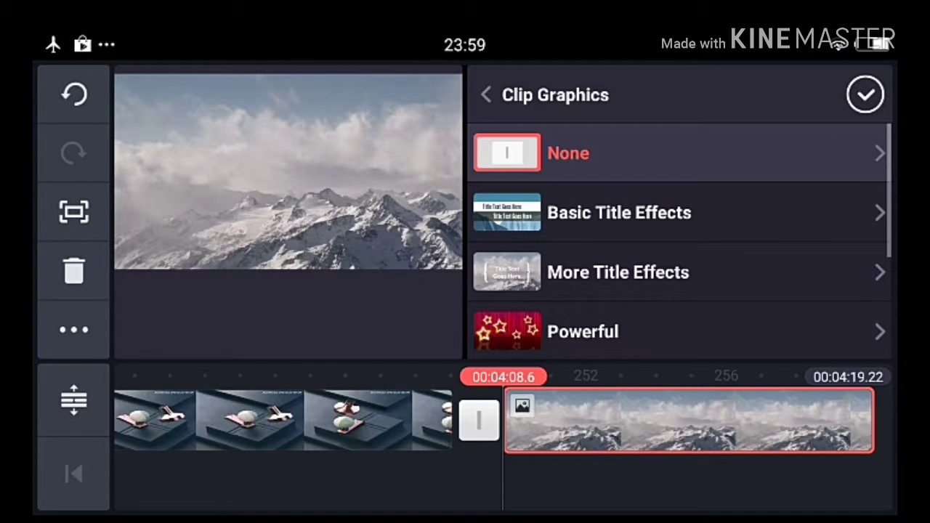
click(866, 94)
Step: Add a 'Thanks for watching' text layer stretched across the mountain outro
click(695, 211)
click(621, 266)
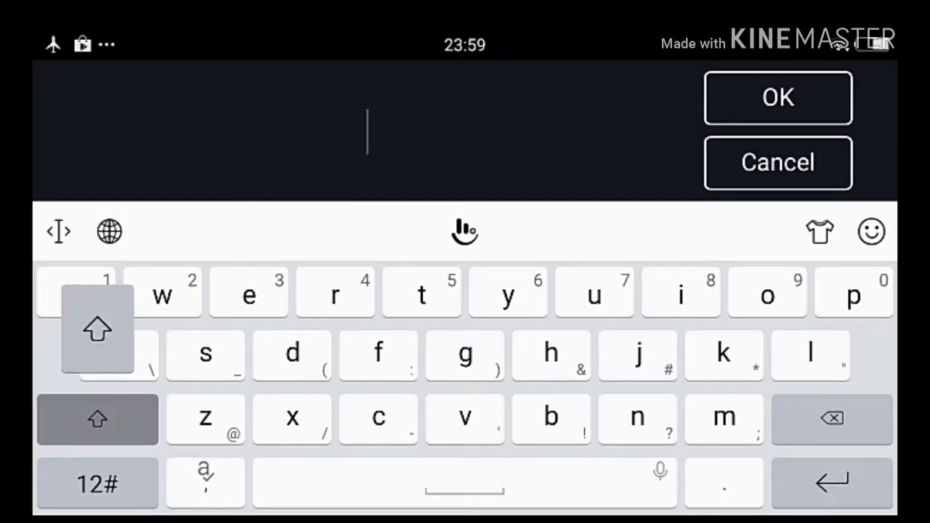
text(Thanks for watching)
click(778, 97)
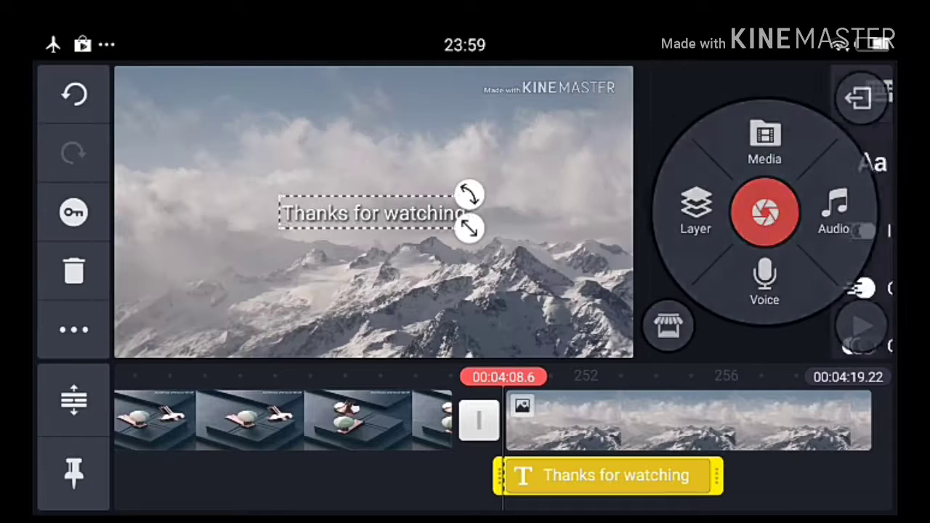
drag(654, 421, 444, 422)
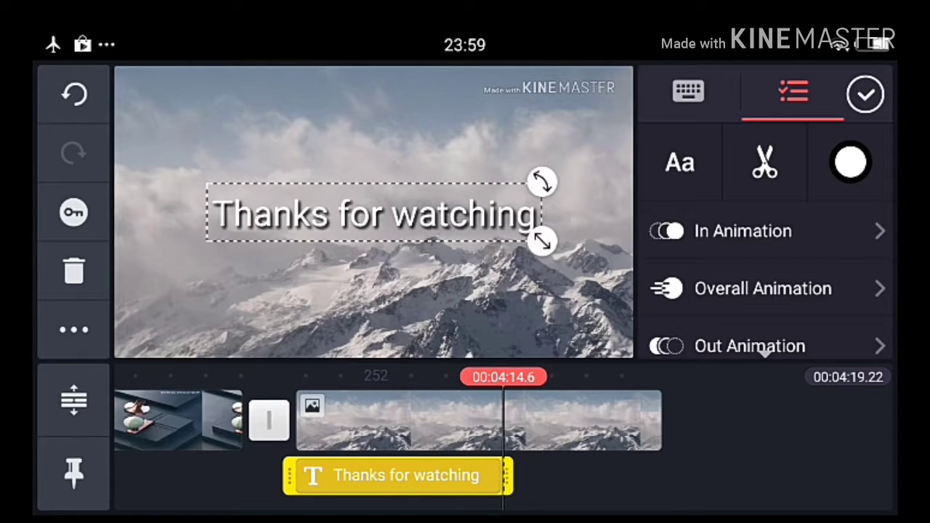
mouse_move(511, 476)
mouse_down()
mouse_move(686, 476)
mouse_move(671, 476)
mouse_up()
Step: Deselect the text layer and move playback onto the mountain outro
click(865, 94)
drag(328, 421, 545, 422)
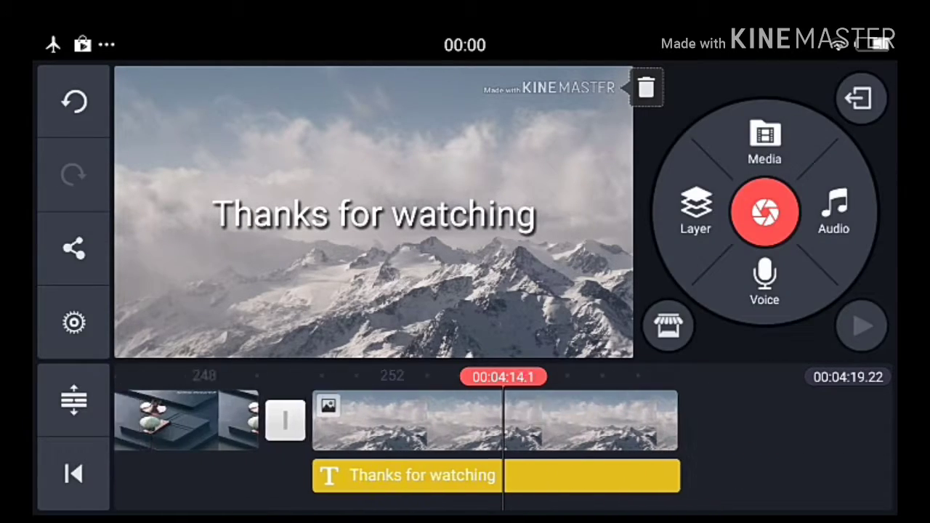
drag(327, 421, 323, 422)
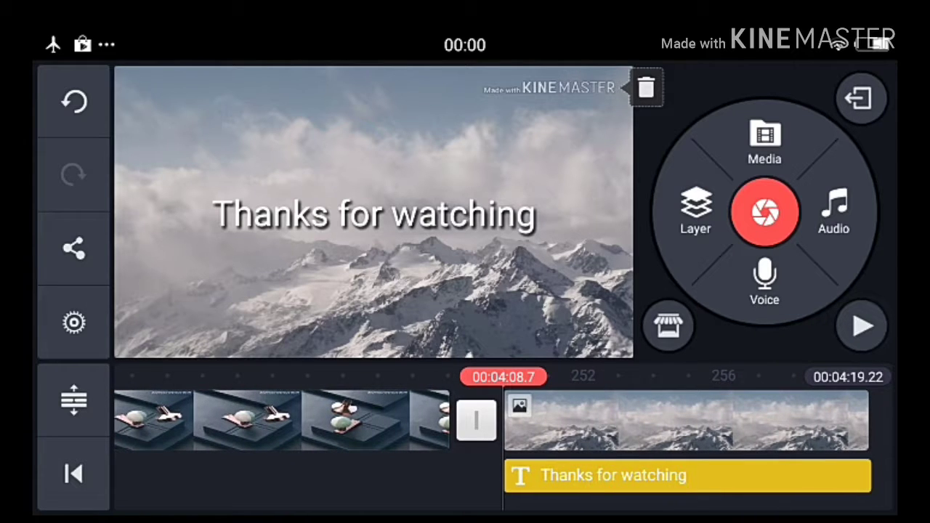
click(696, 211)
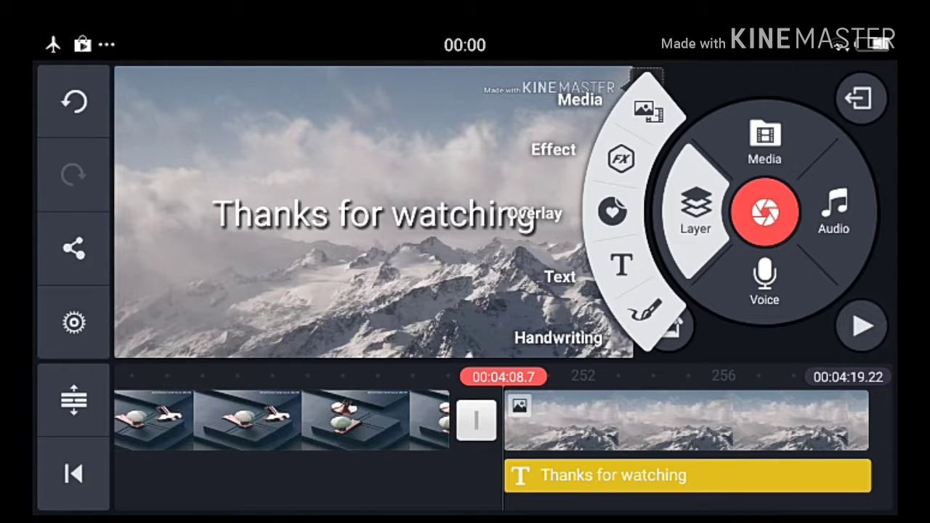
click(695, 211)
Step: Add Free Style from Music Assets beneath the outro and play the ending
click(834, 211)
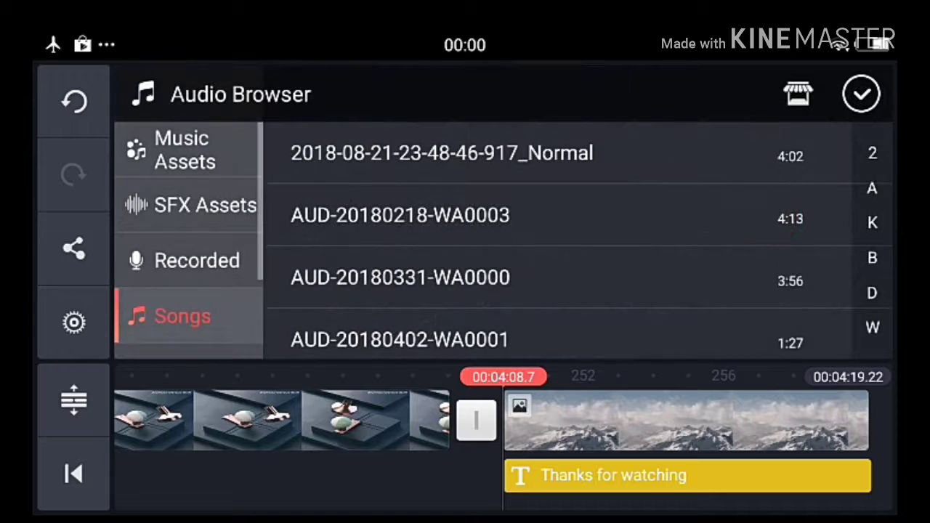
click(186, 150)
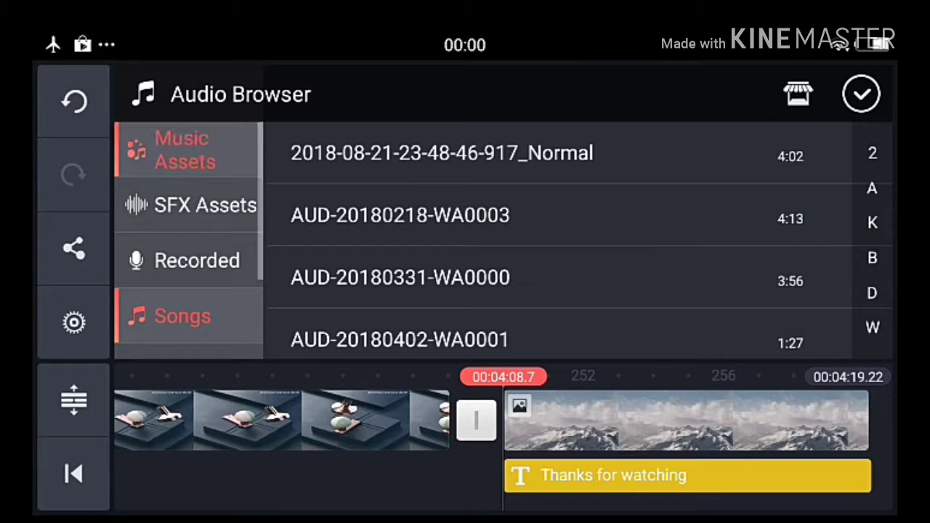
click(537, 153)
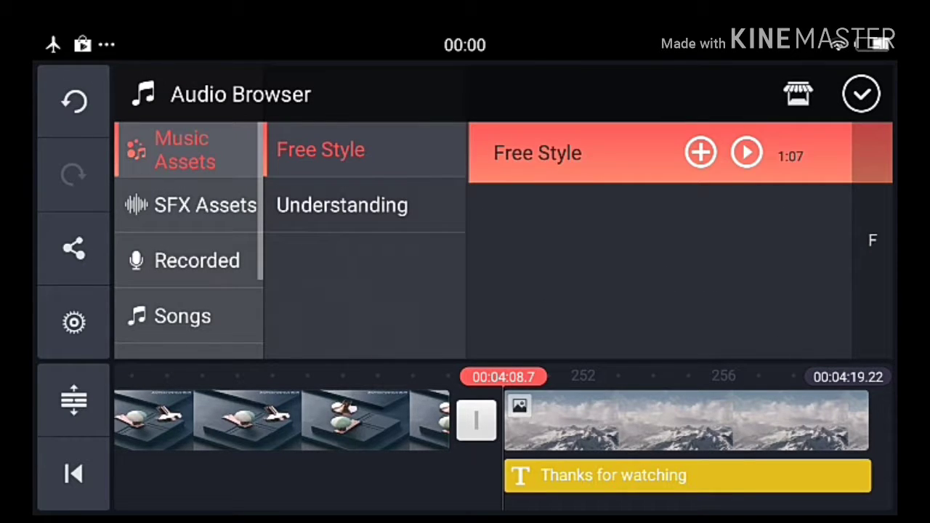
click(700, 152)
click(861, 93)
scroll(501, 407, left, 5)
click(863, 326)
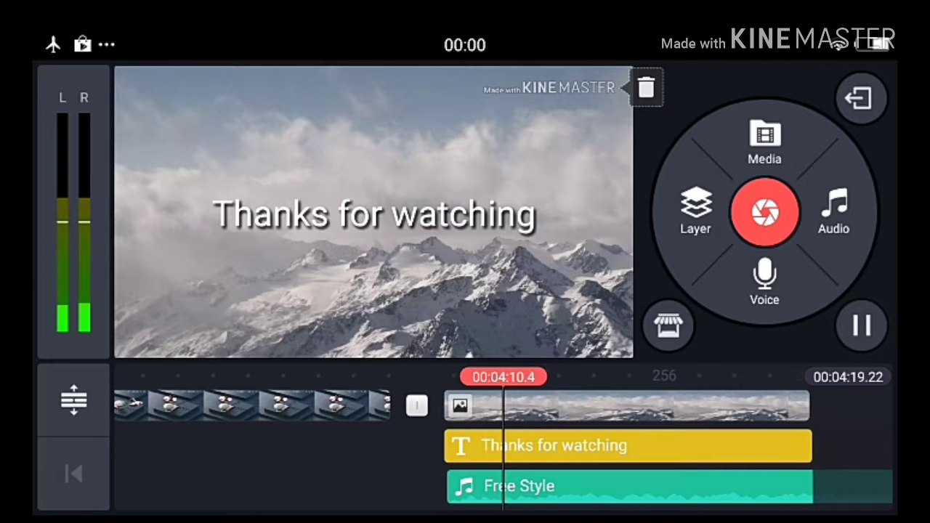
Step: Give the 'Thanks for watching' text the Drifting overall animation
click(862, 325)
click(640, 445)
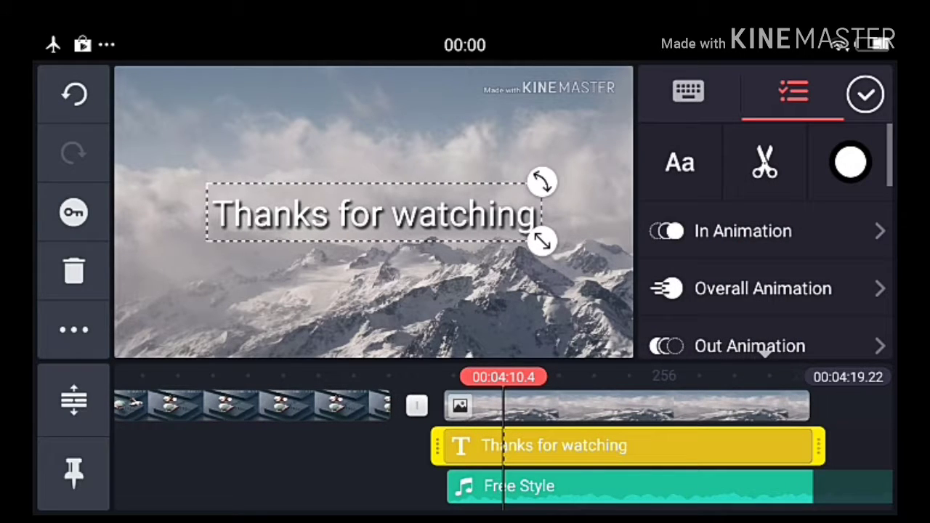
click(763, 289)
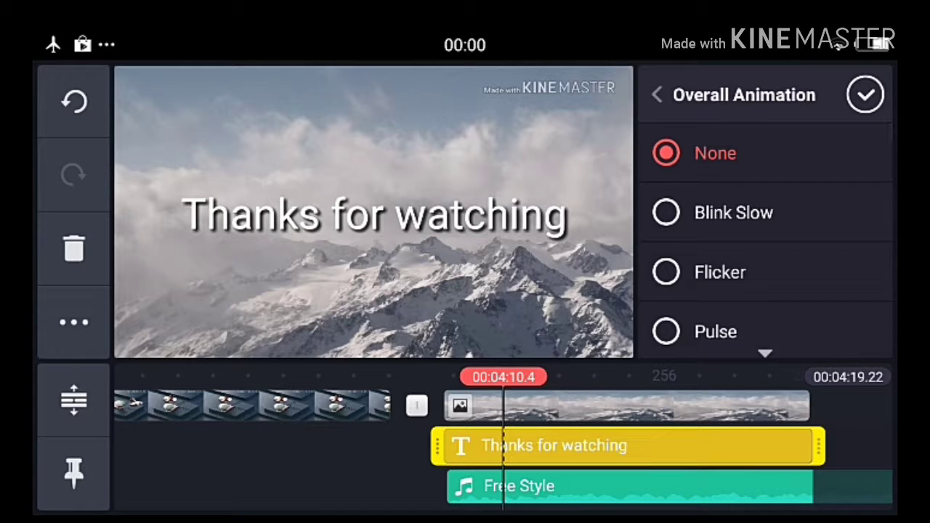
scroll(767, 240, down, 1)
scroll(767, 240, down, 1)
scroll(767, 240, down, 2)
scroll(767, 240, down, 1)
scroll(767, 247, down, 1)
click(724, 278)
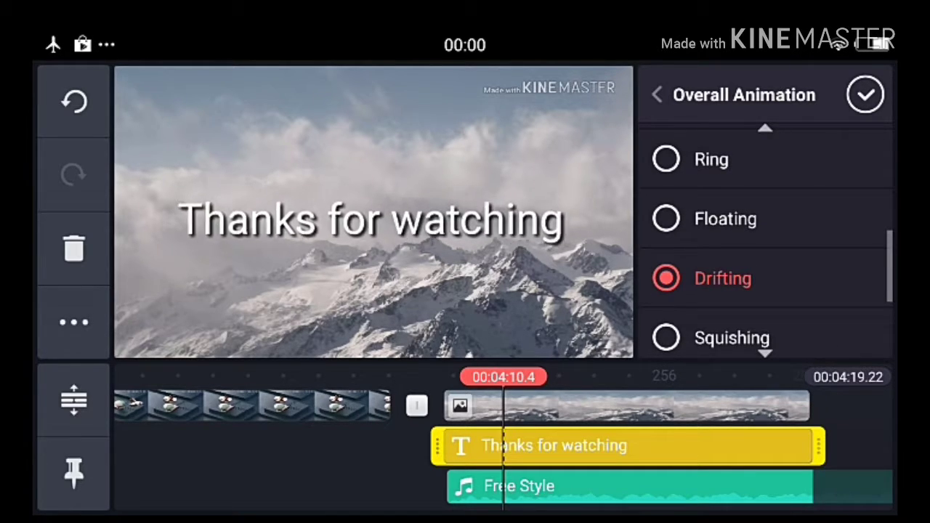
click(364, 312)
Step: Set the text's In Animation to Pop and confirm
click(370, 214)
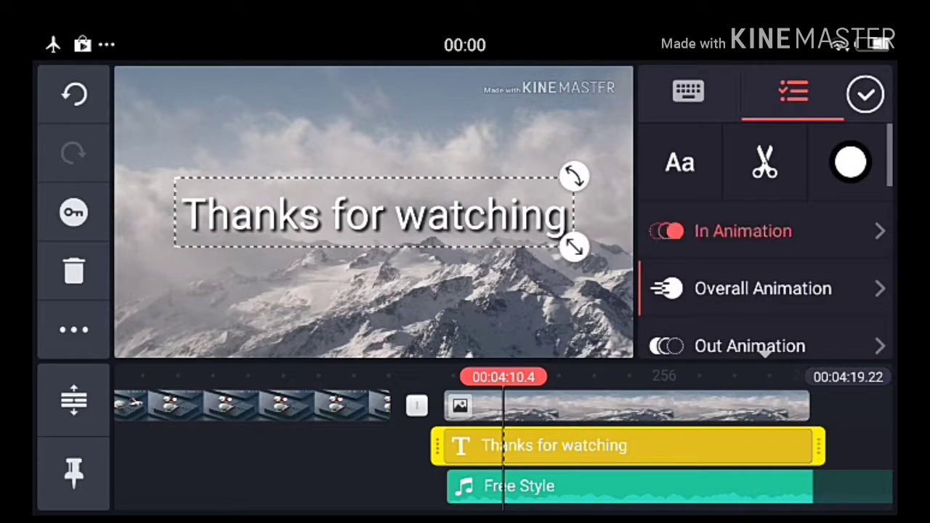
click(743, 231)
scroll(767, 240, down, 1)
click(710, 181)
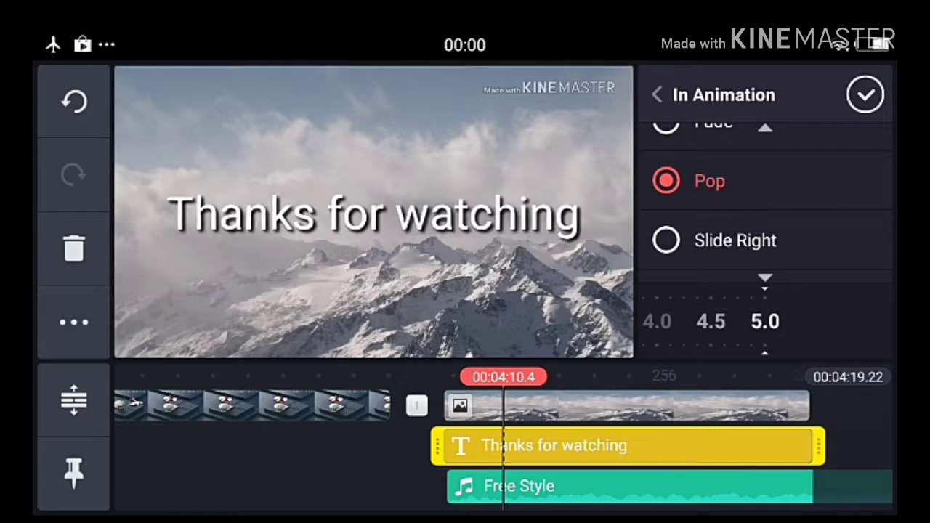
click(363, 312)
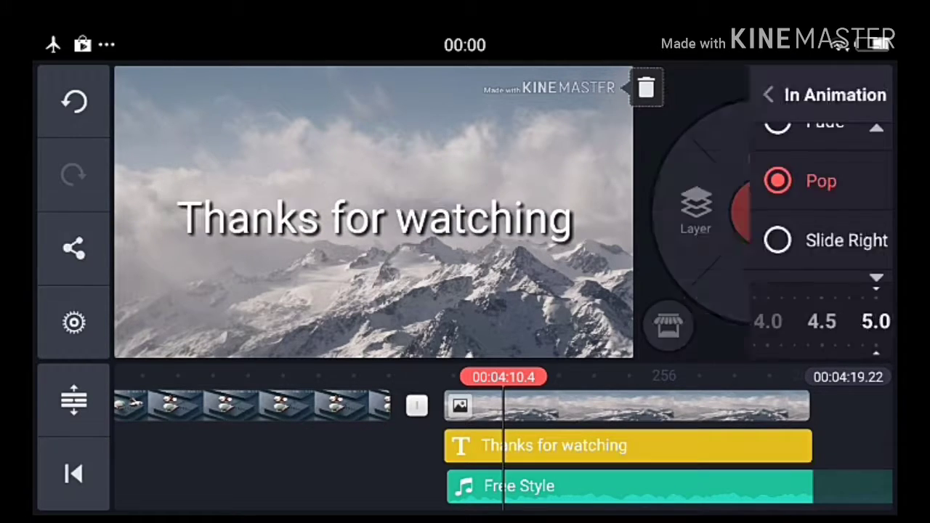
Step: Play the outro from its start and turn the media volume down slightly
drag(509, 407, 574, 407)
click(861, 325)
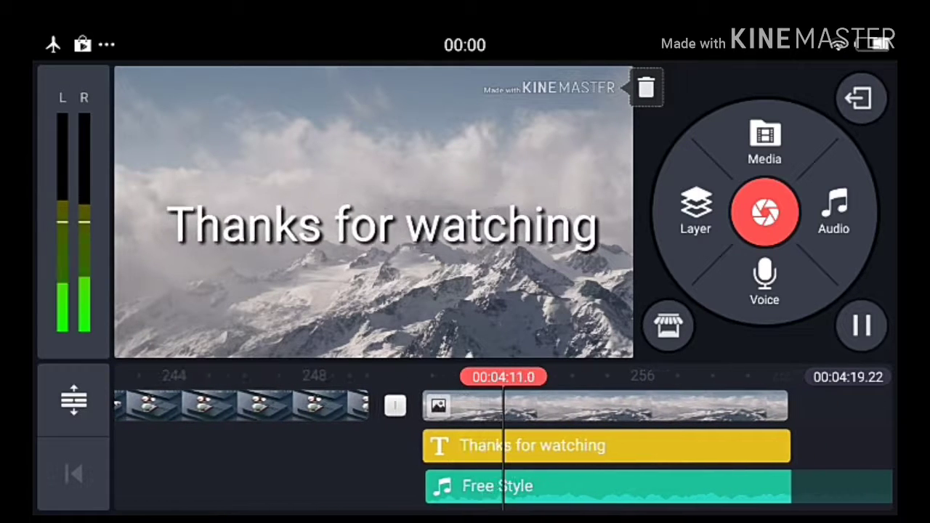
key(XF86AudioLowerVolume)
key(XF86AudioLowerVolume)
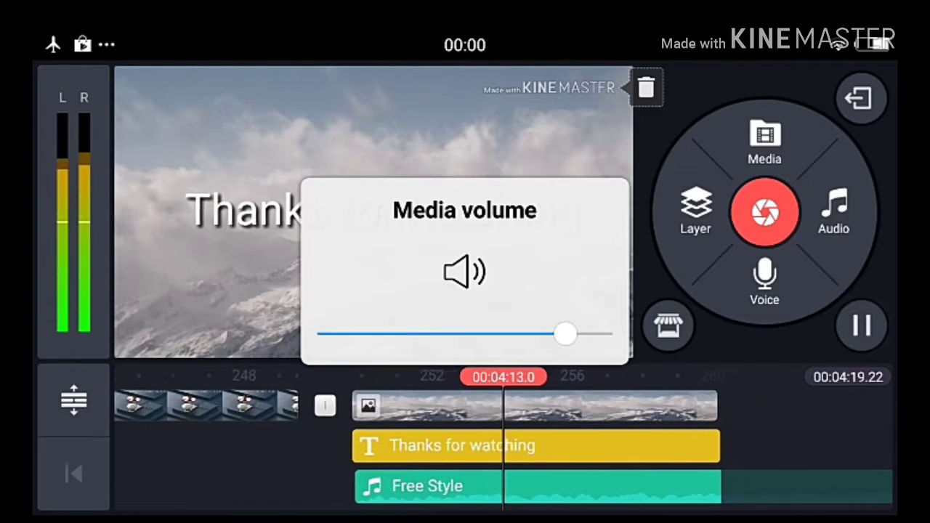